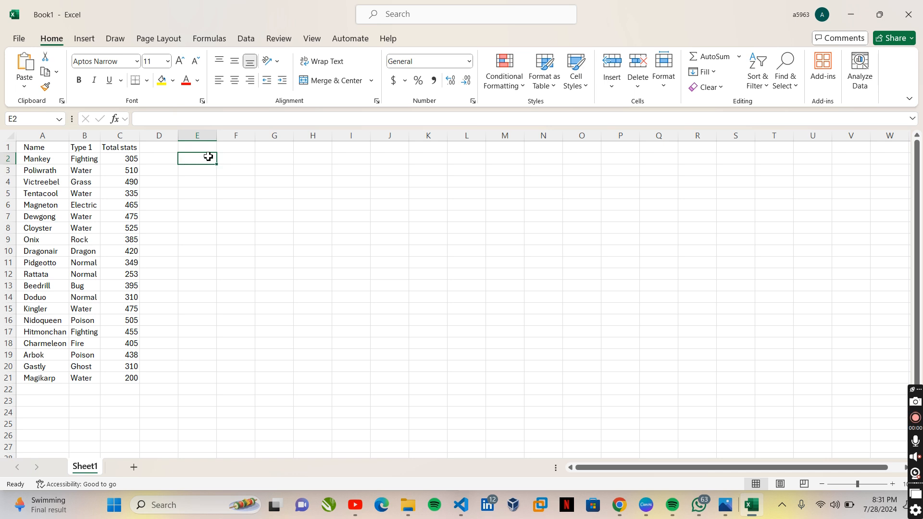
- In E2, enter a CONCAT formula joining the names in A2 and A3 with a space: =CONCAT(A2," ",A3)
text(=conc)
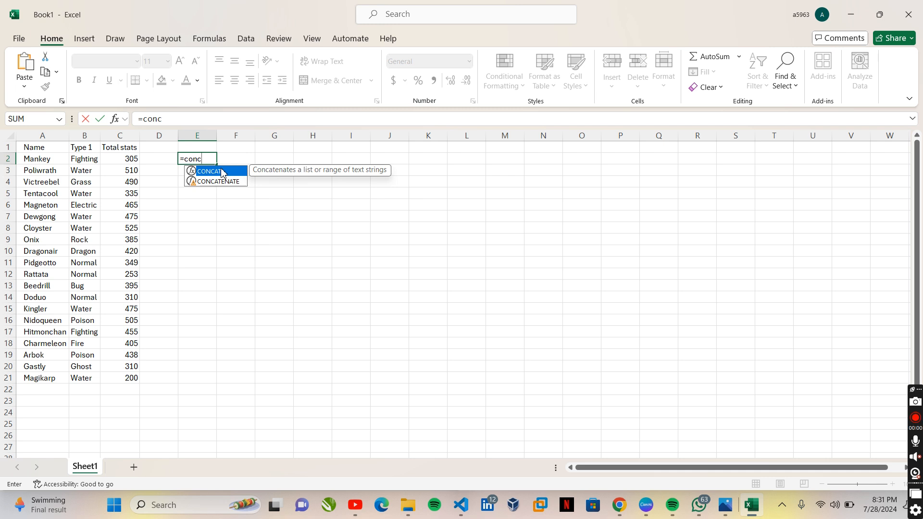
key(Down)
key(Up)
key(Tab)
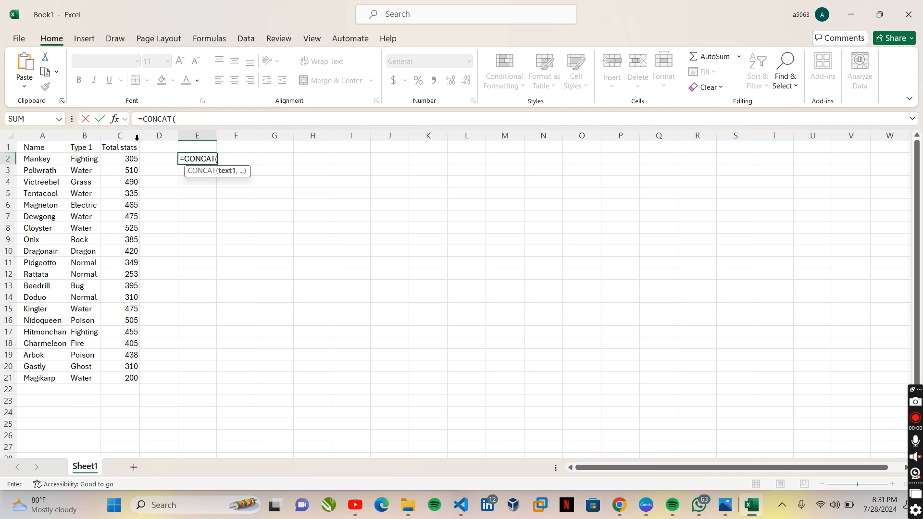
click(43, 159)
click(43, 160)
text(,)
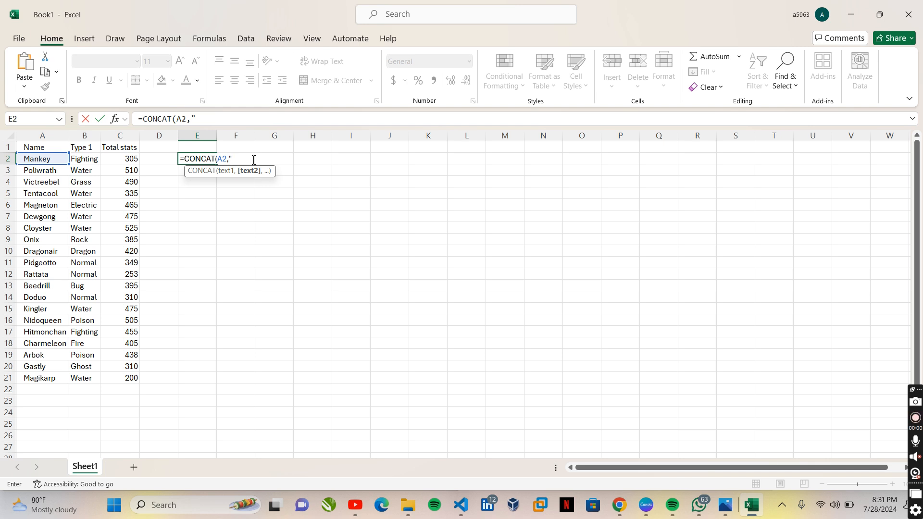
text(" ",)
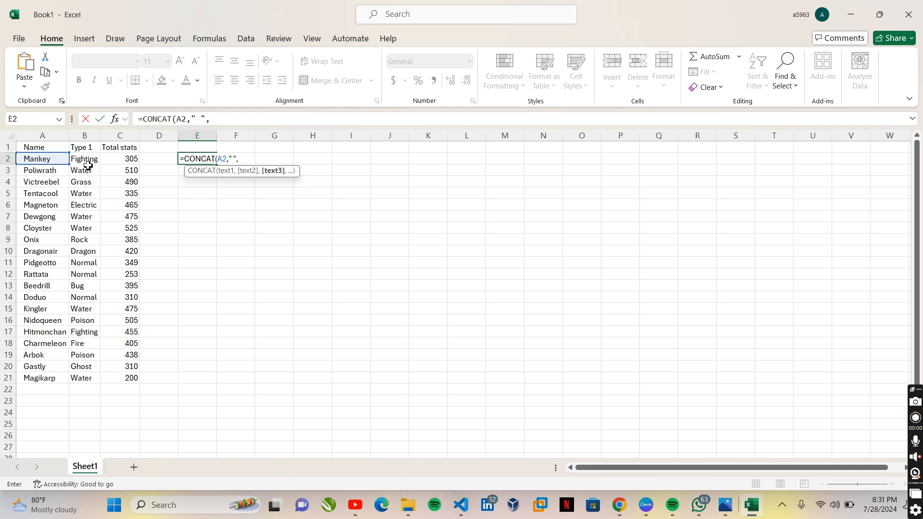
click(43, 172)
text()))
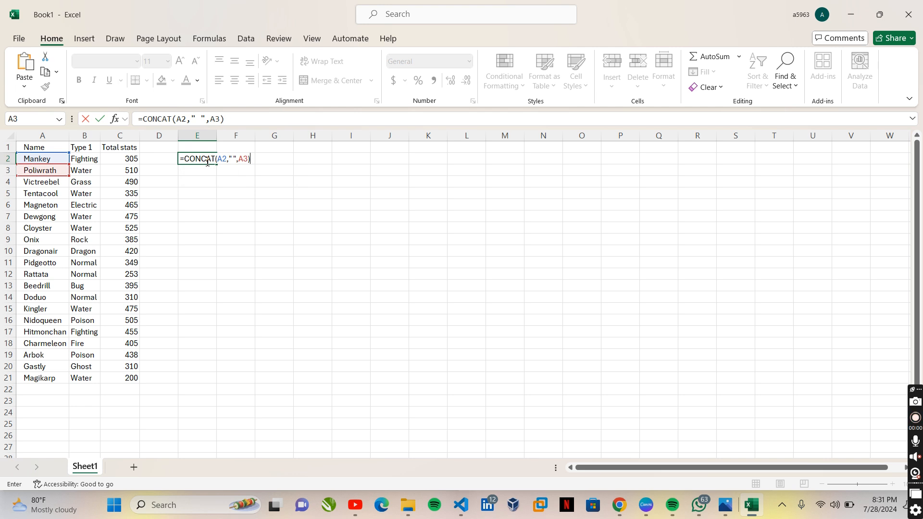
key(Return)
click(221, 163)
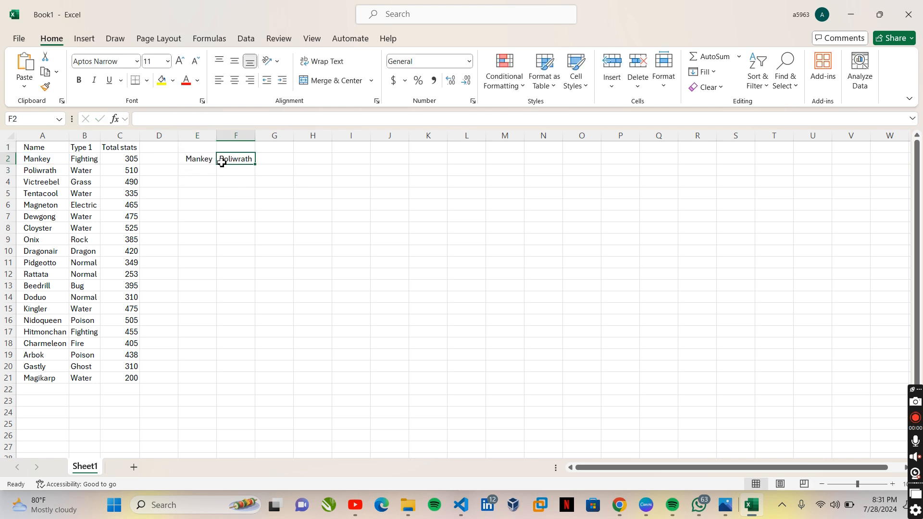
click(205, 159)
click(206, 175)
click(204, 160)
- In E3, enter the same name join without a separator: =CONCAT(A2,A3)
click(208, 172)
right_click(209, 176)
text(con)
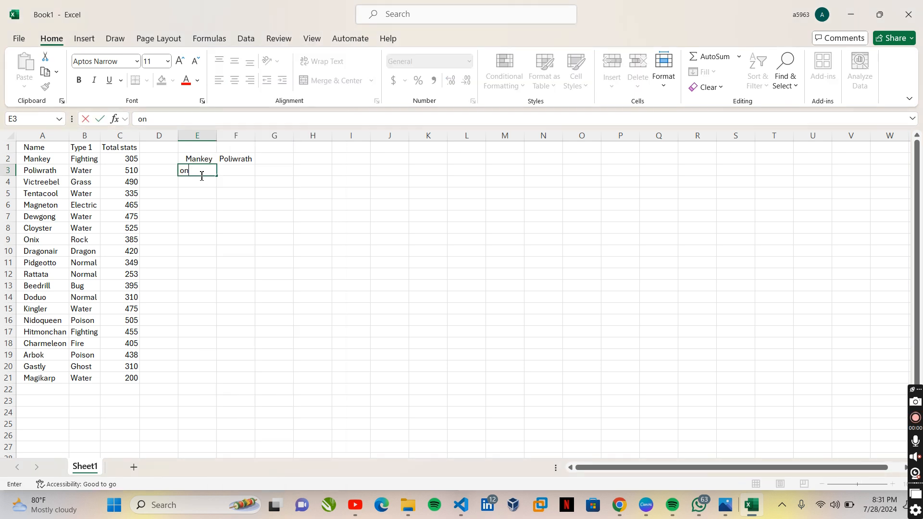
key(BackSpace)
key(BackSpace)
text(c=con)
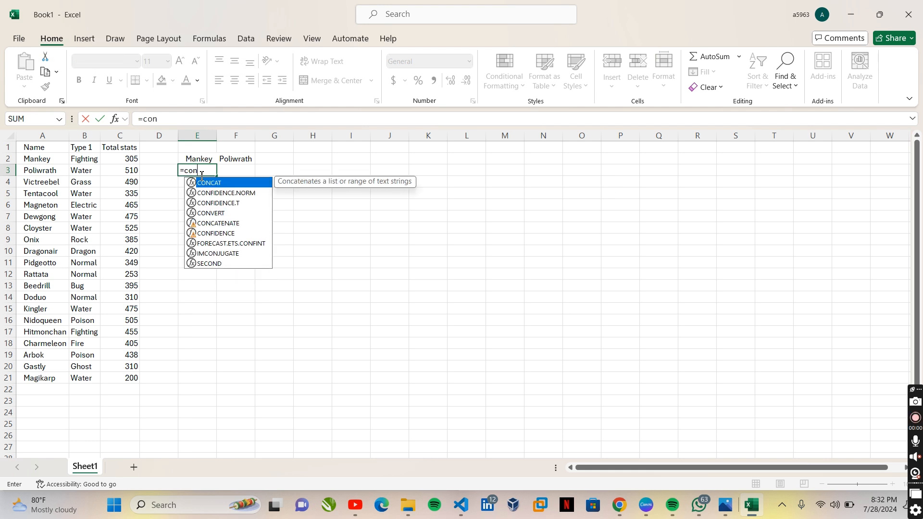
key(Tab)
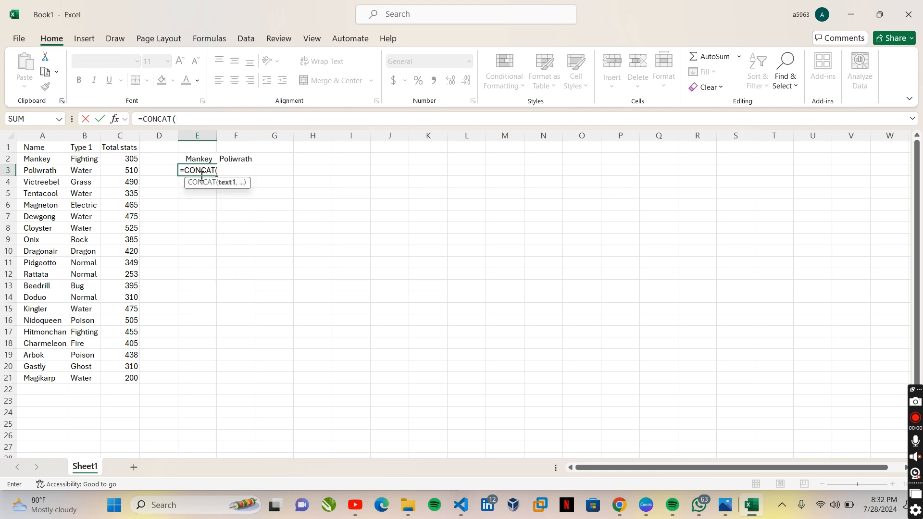
click(42, 160)
text(,)
click(46, 179)
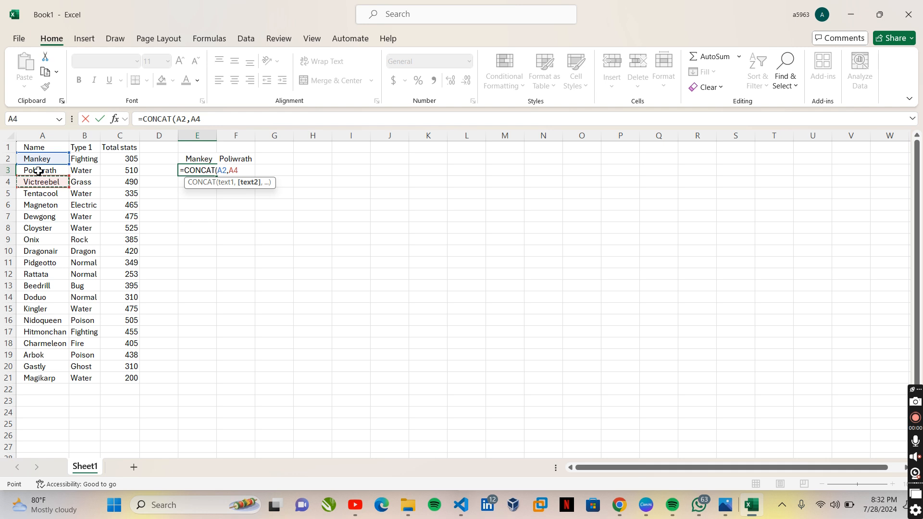
click(42, 171)
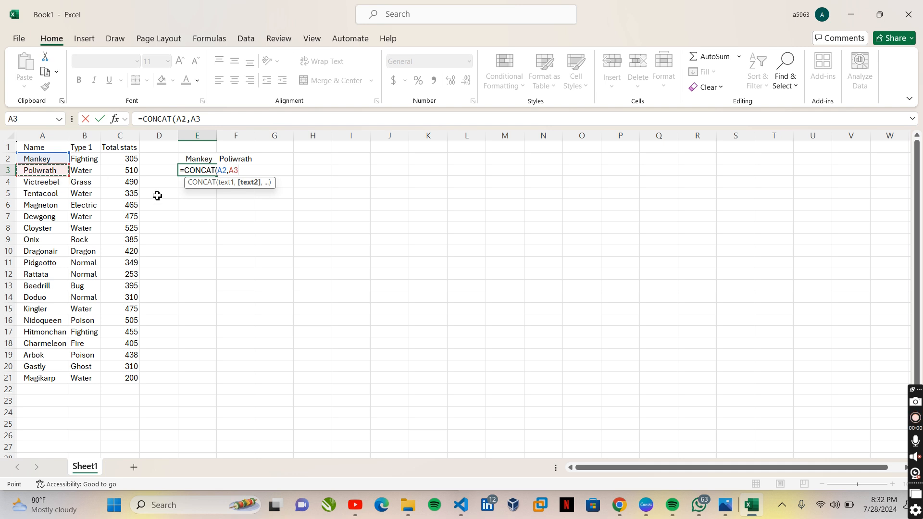
text())
key(Return)
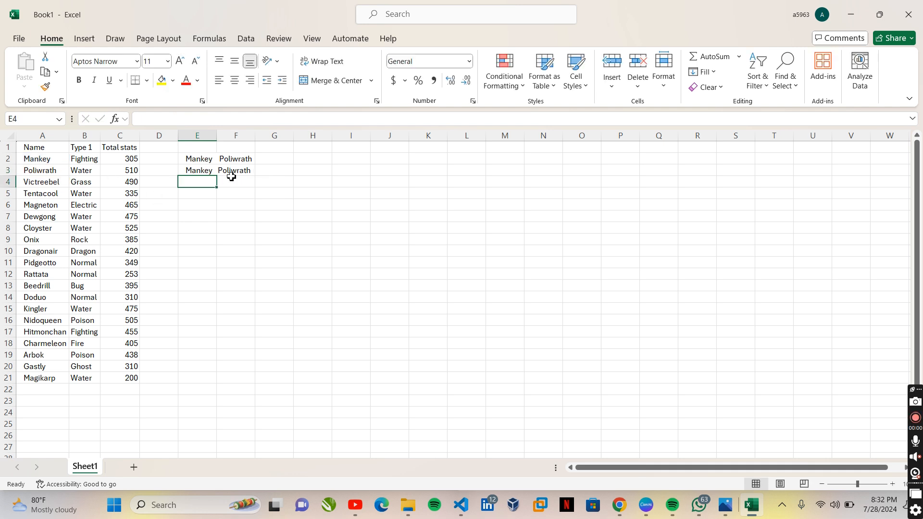
- Autofit the width of column E to its contents
click(233, 171)
click(206, 170)
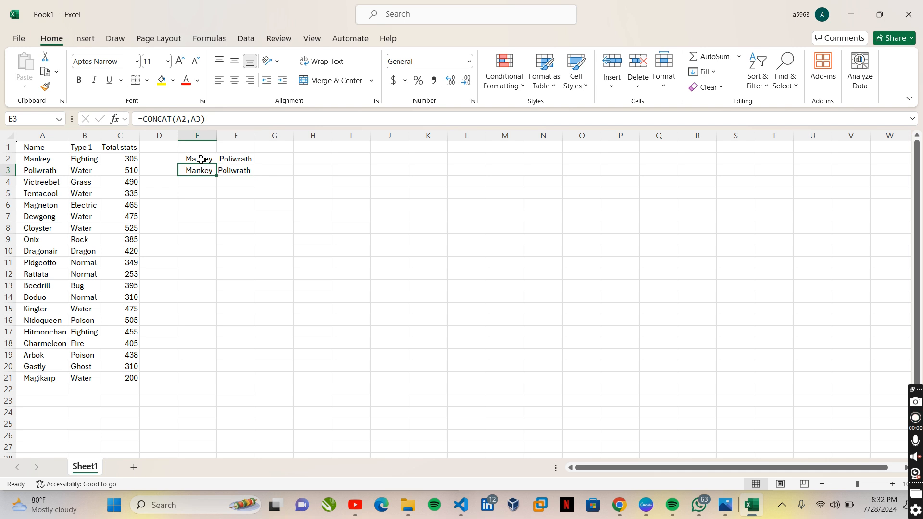
click(201, 160)
double_click(216, 136)
click(237, 183)
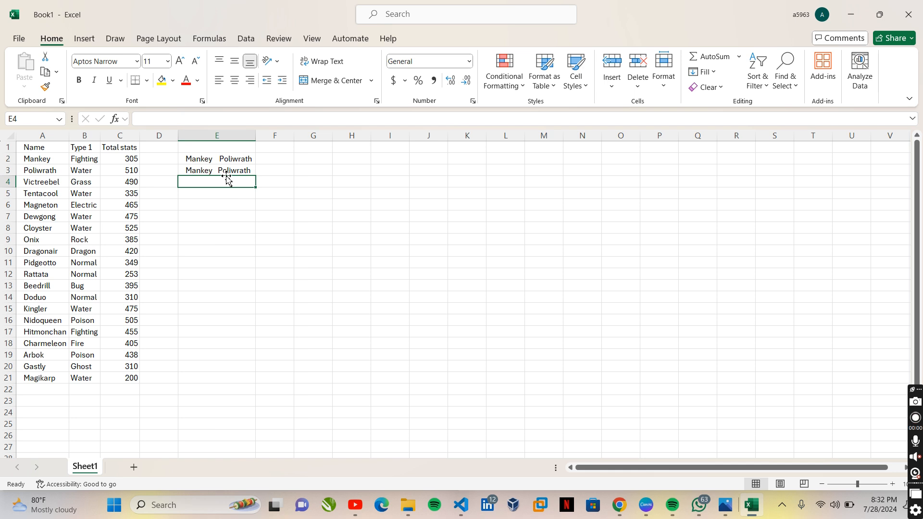
click(219, 171)
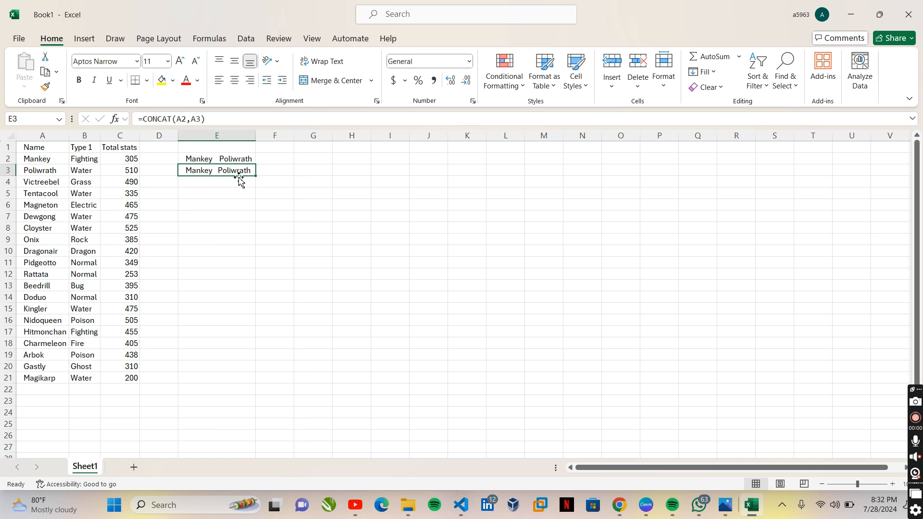
- Clear the formula without a separator from E3
click(226, 195)
click(219, 172)
key(Delete)
click(215, 158)
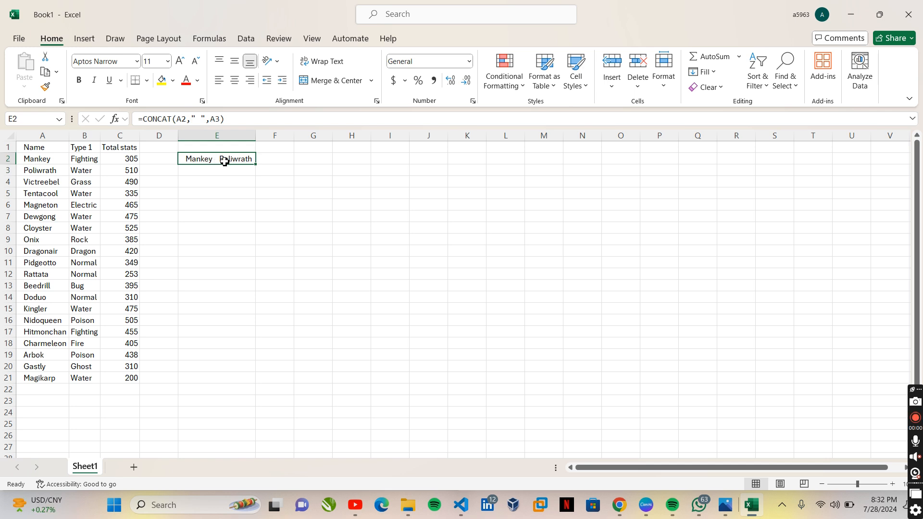
click(220, 180)
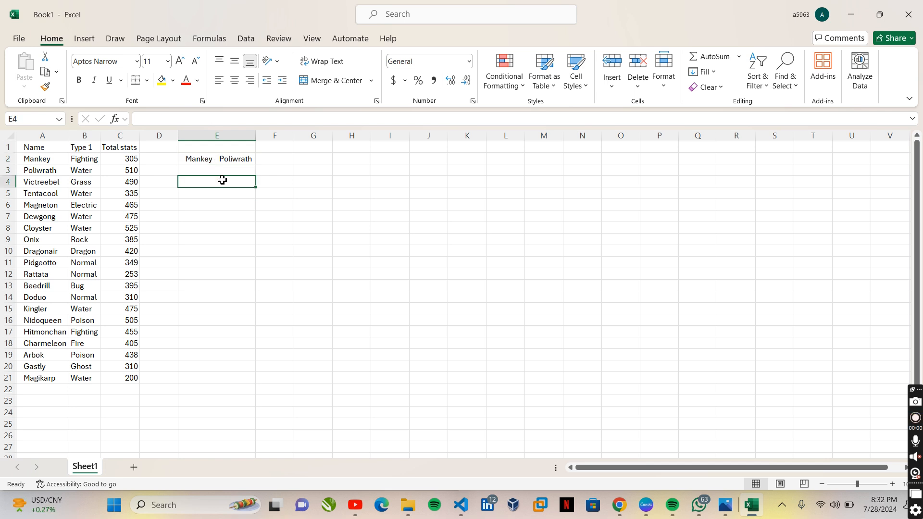
double_click(234, 158)
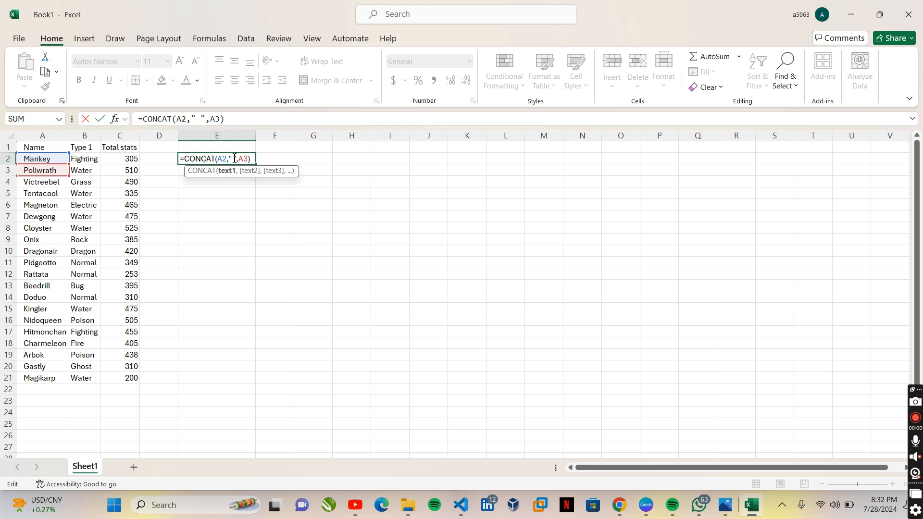
drag(233, 158, 230, 159)
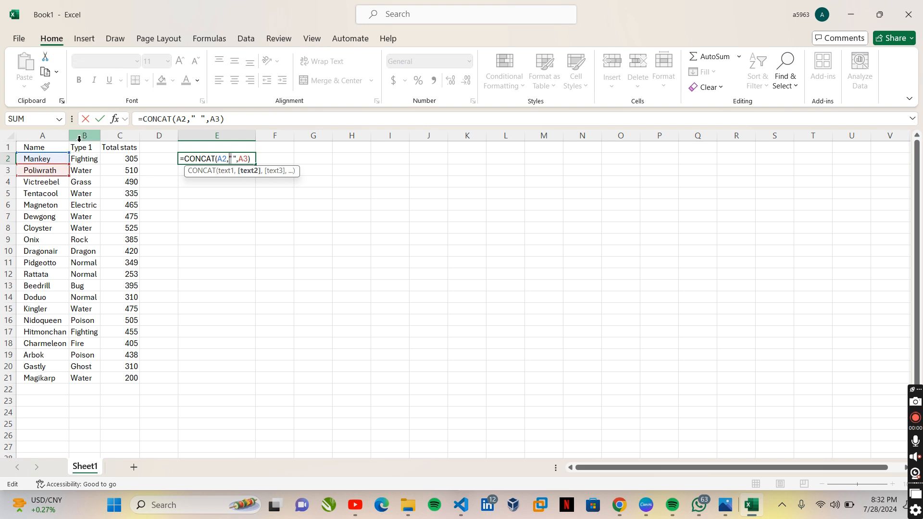
click(199, 219)
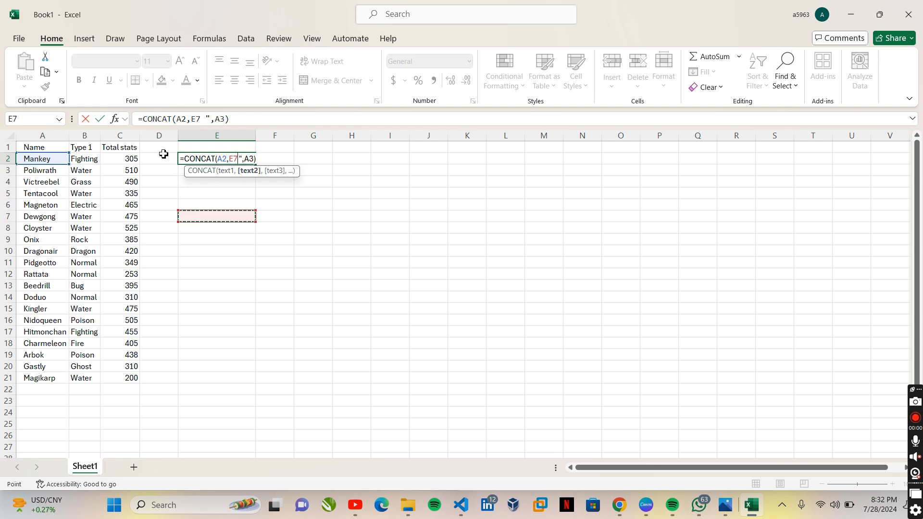
key(Escape)
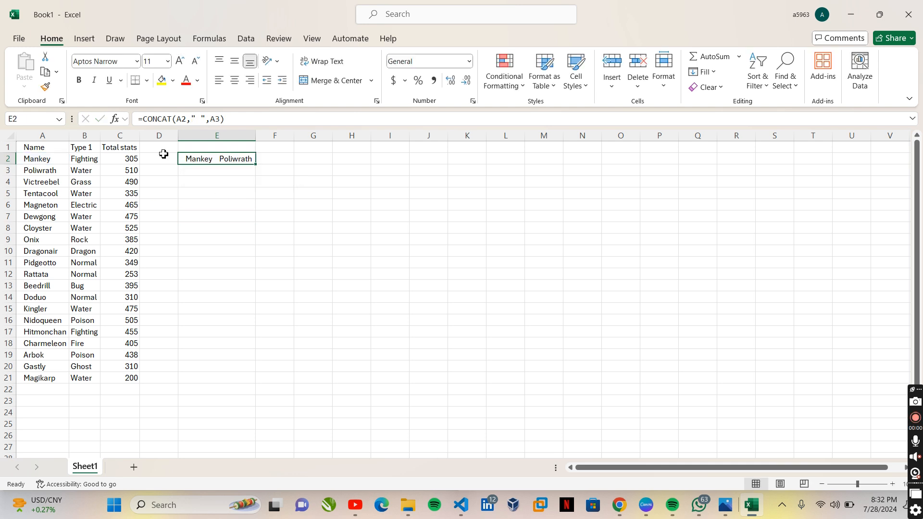
- In E3, enter a CONCAT formula that joins A2 with a blank text string: =CONCAT(A2," ")
click(214, 172)
text(=)
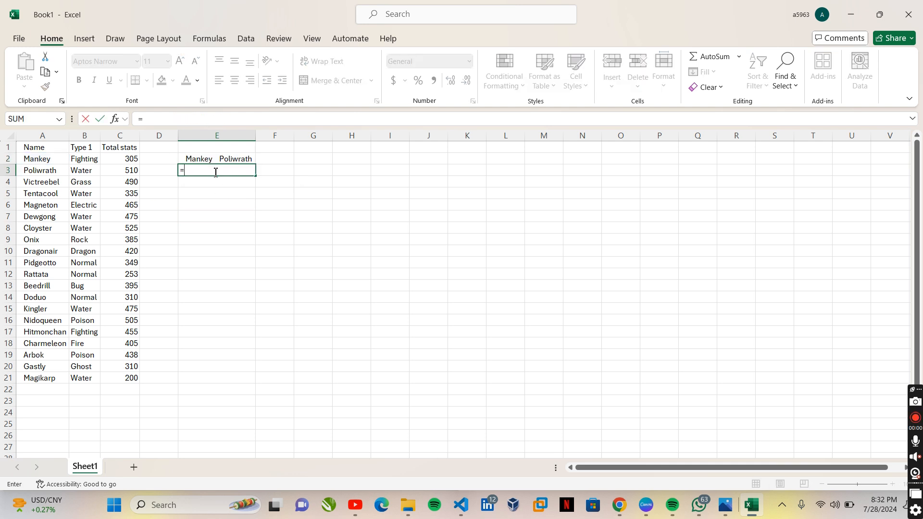
text(conca)
key(Tab)
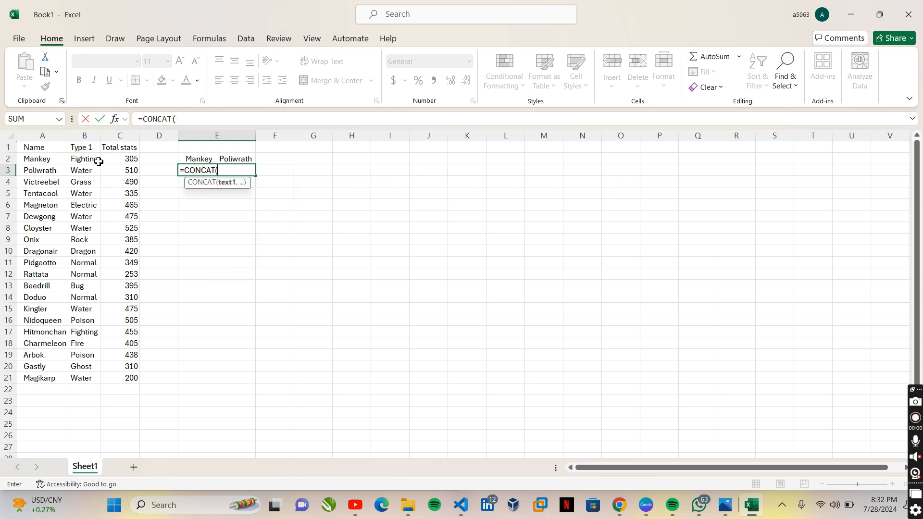
click(39, 160)
text(,)
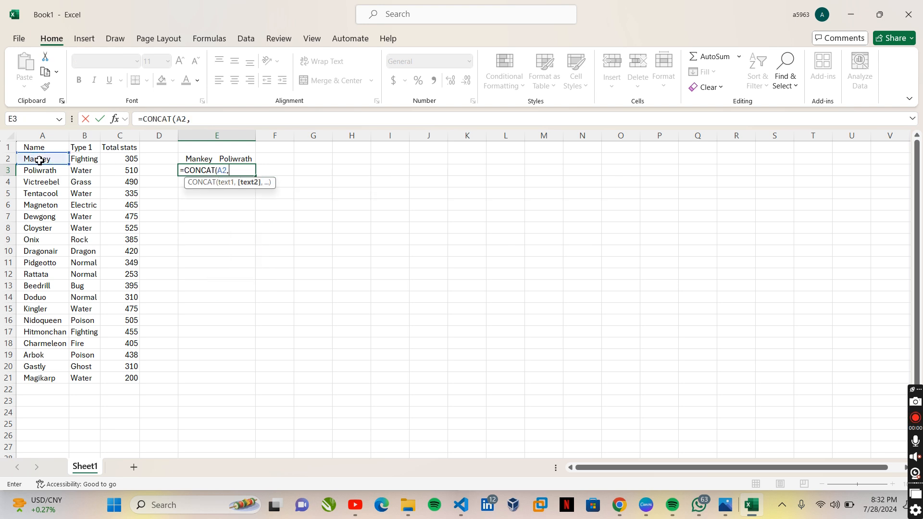
text(" ")
key(Left)
click(195, 175)
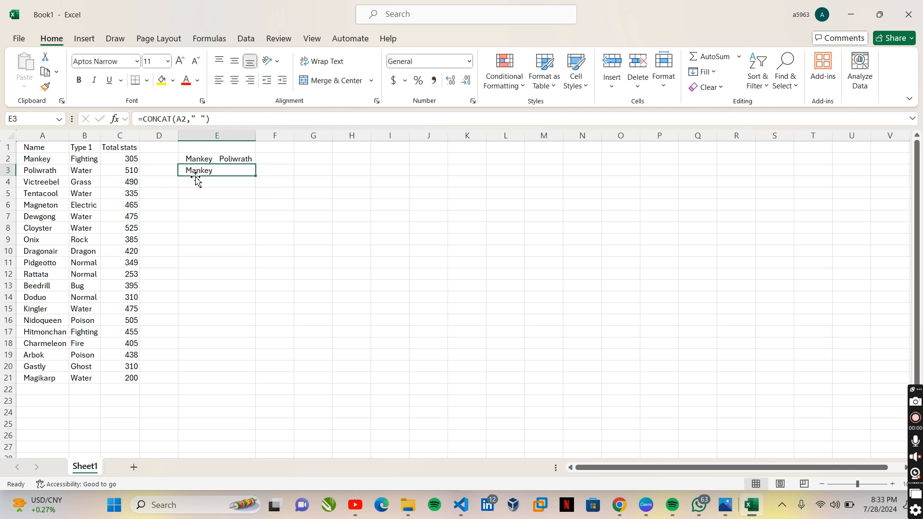
- Change the text string in the E3 formula to " and "
double_click(230, 172)
click(236, 171)
text(and)
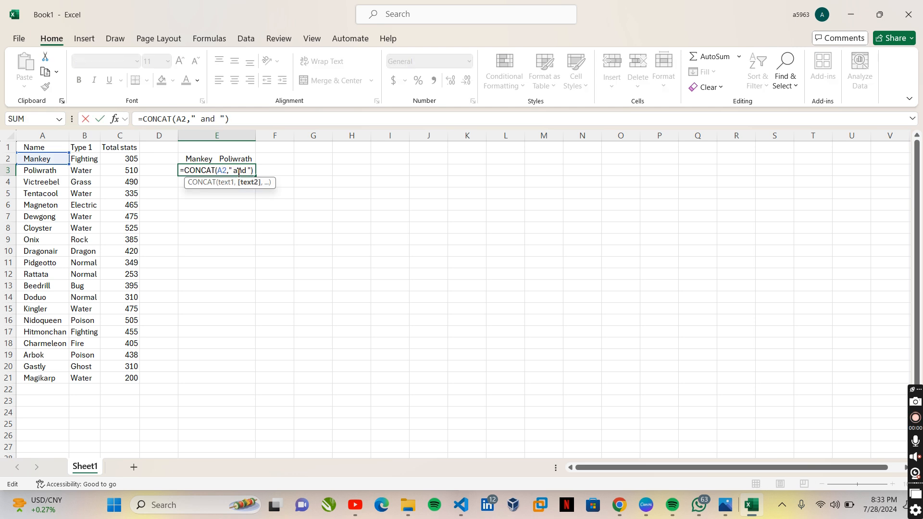
click(47, 171)
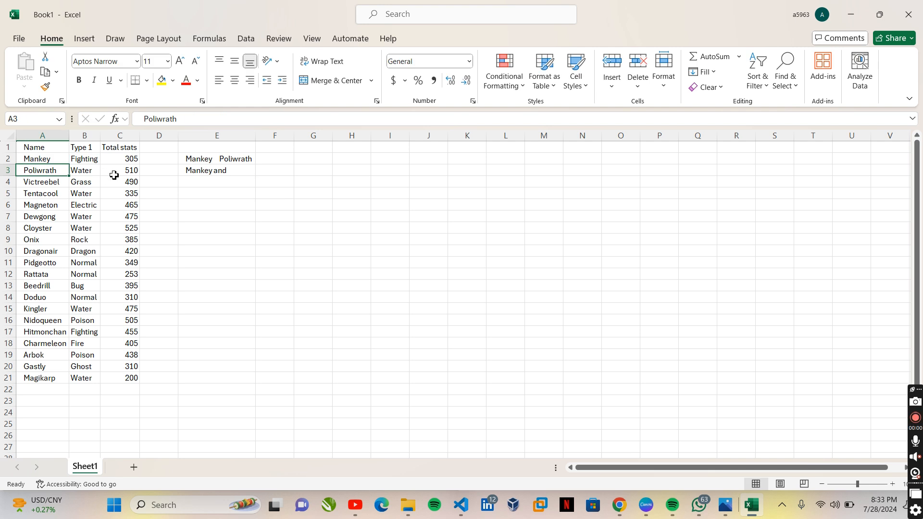
- Append cell B3 as the third item of the CONCAT formula in E3
click(227, 172)
double_click(255, 171)
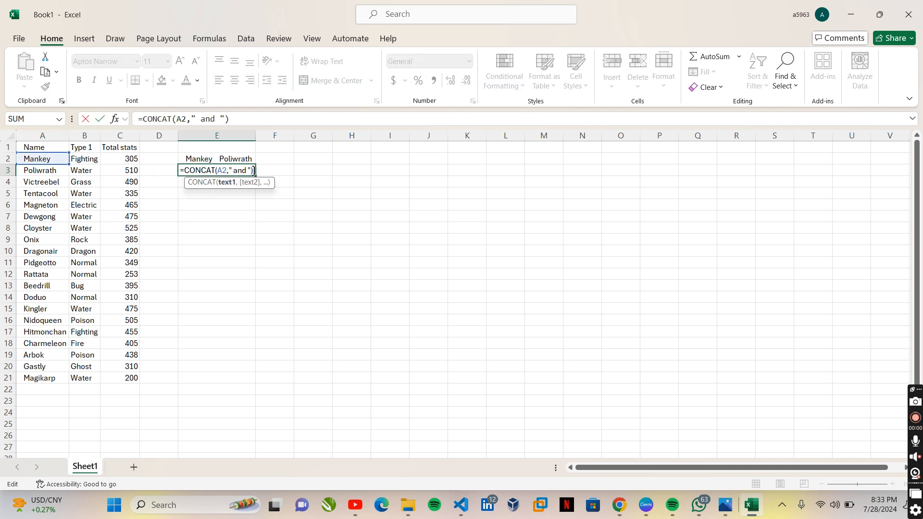
key(Left)
key(Left)
text(,)
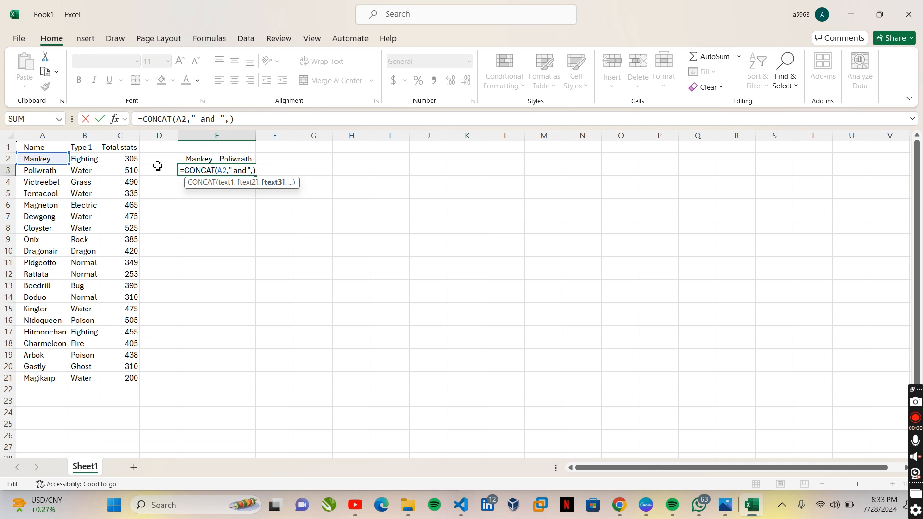
click(50, 173)
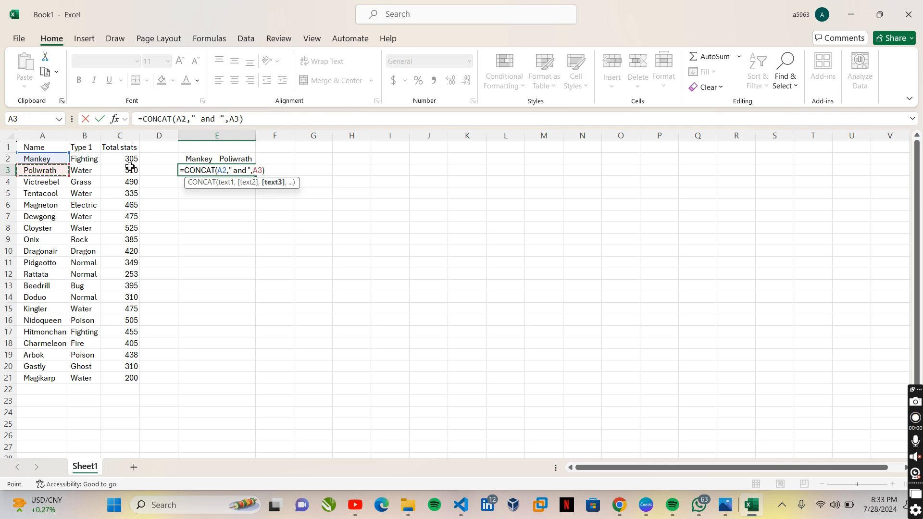
key(Right)
key(Return)
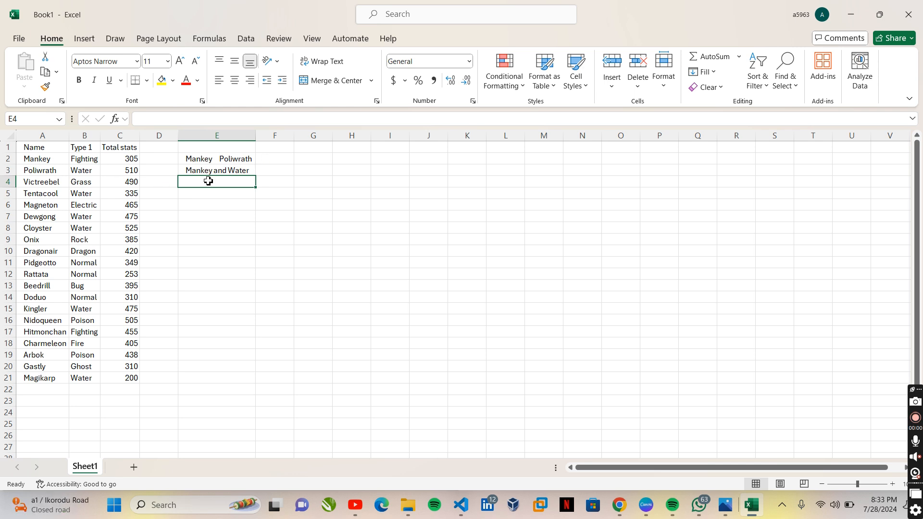
- In E4, start a CONCAT formula whose first item is the text string "The total Stats "
text(=c)
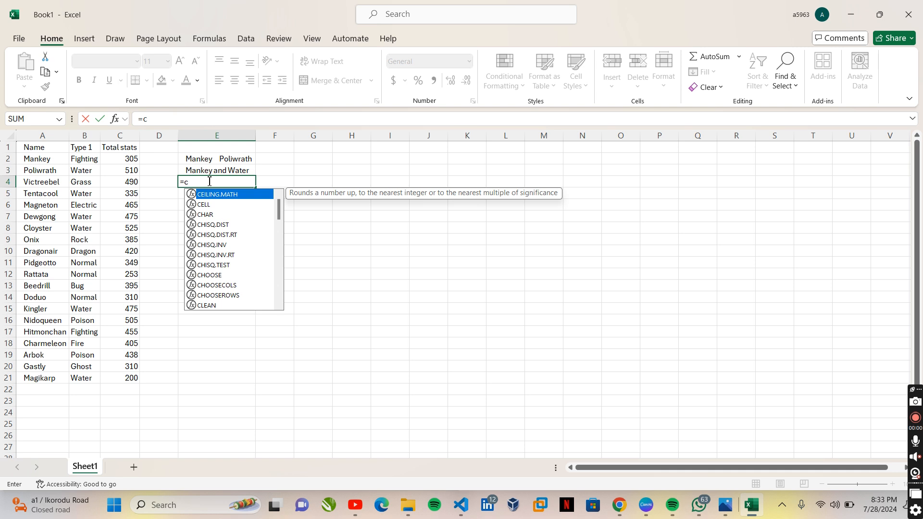
text(on)
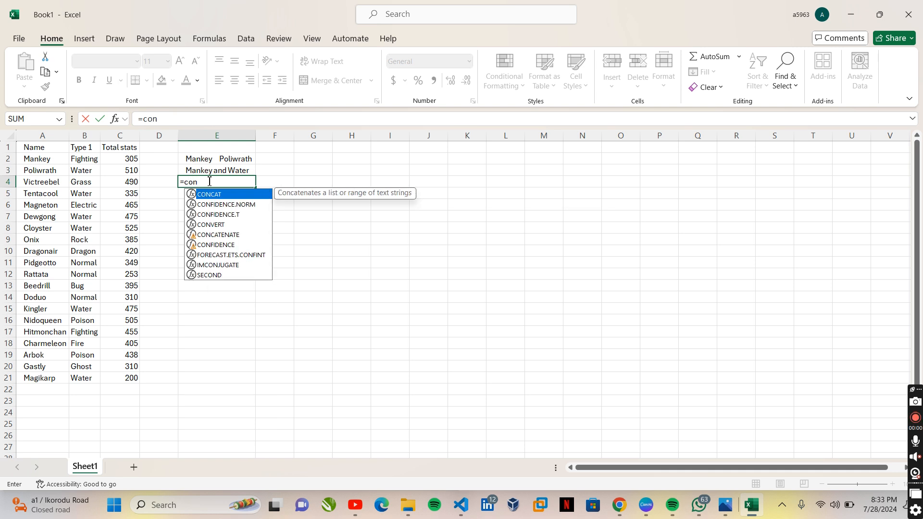
key(Tab)
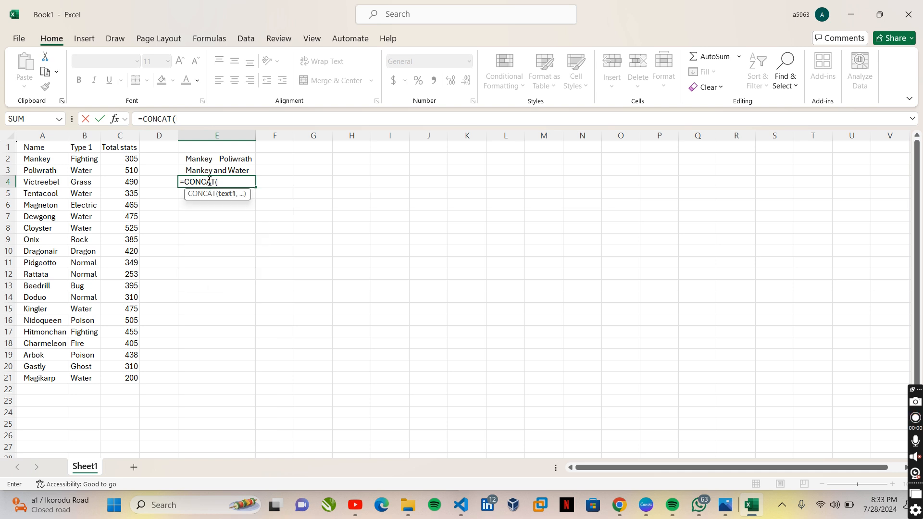
text(")
text(n)
key(Escape)
key(Left)
click(224, 182)
double_click(221, 182)
text(The total Stats)
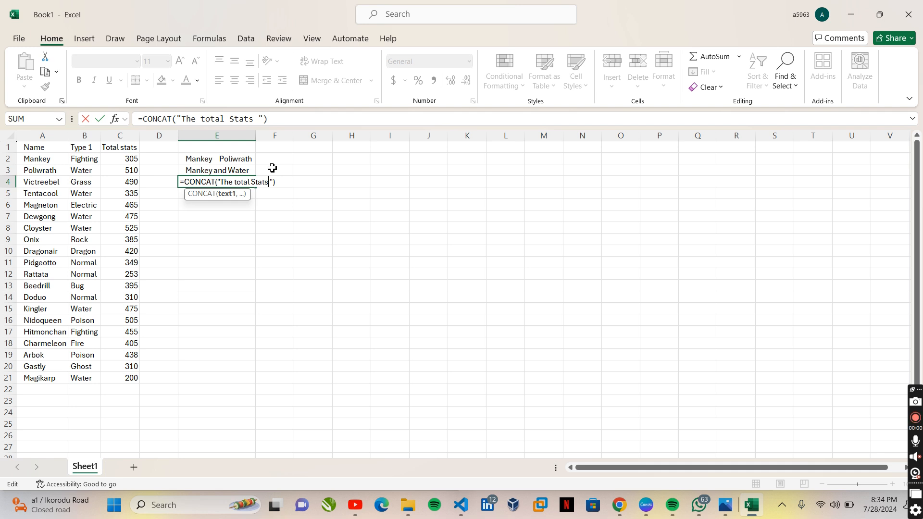
- Extend the text string in the E4 formula to read "The total Stats of"
right_click(274, 181)
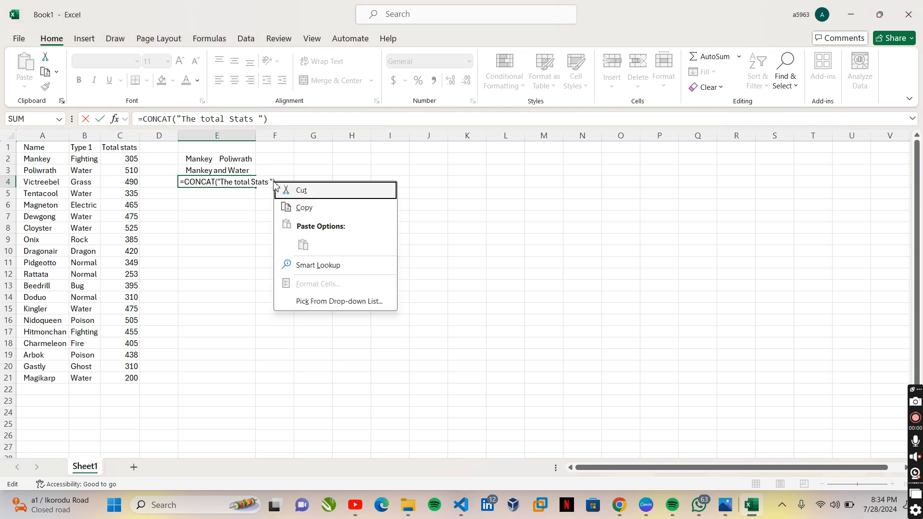
click(260, 185)
click(285, 180)
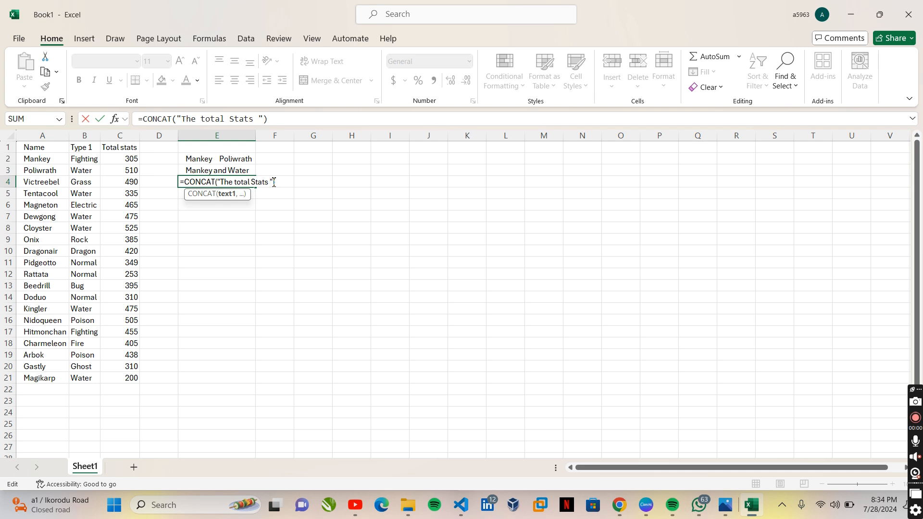
text(of)
- Append cell A2 and a blank text string " " to the CONCAT formula in E4
key(Left)
text(,)
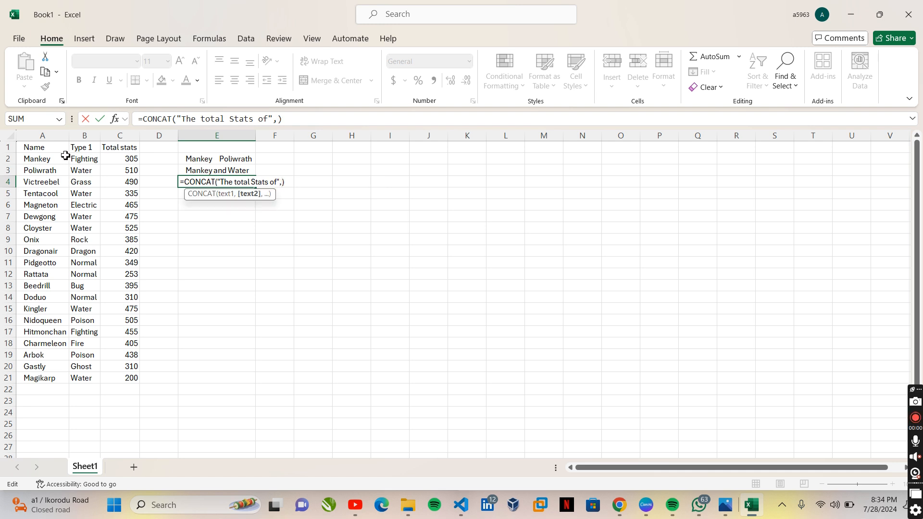
click(48, 160)
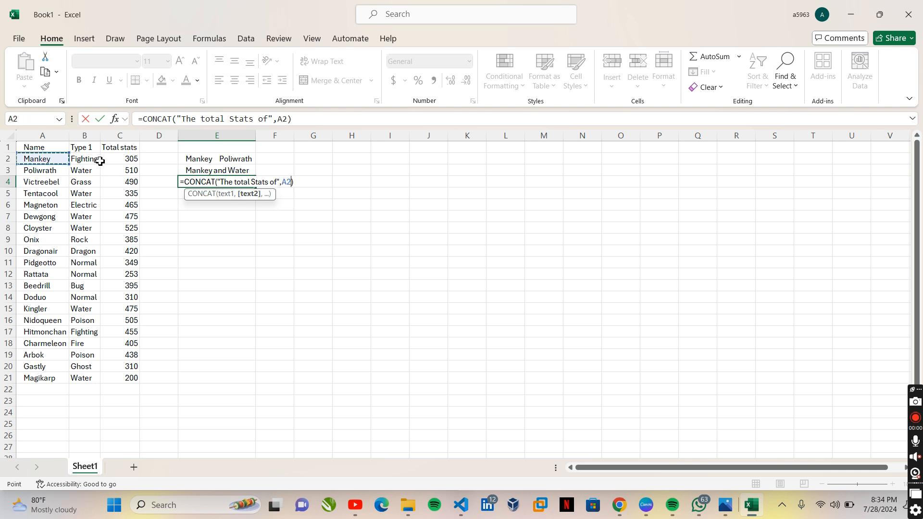
text(,")
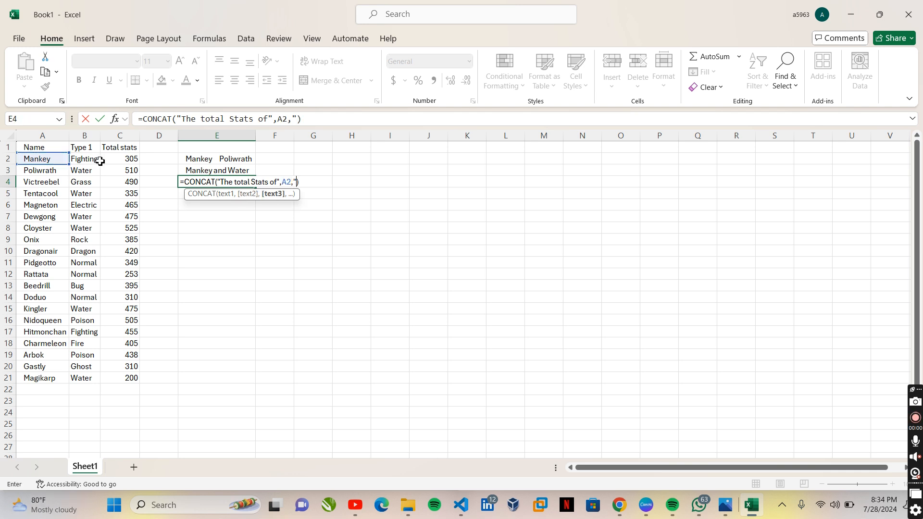
text( ")
key(Left)
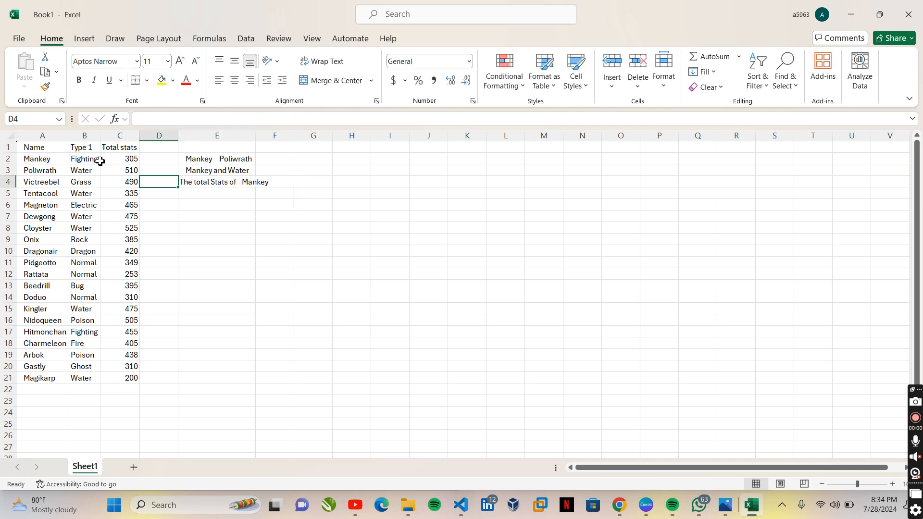
- Change the third item of the E4 formula to "and " and append cell C2 as the fourth item
double_click(226, 181)
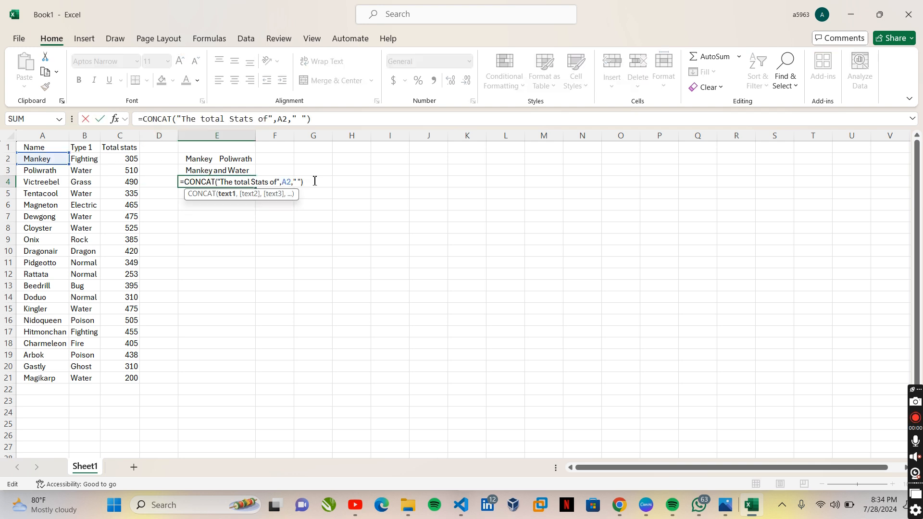
click(297, 183)
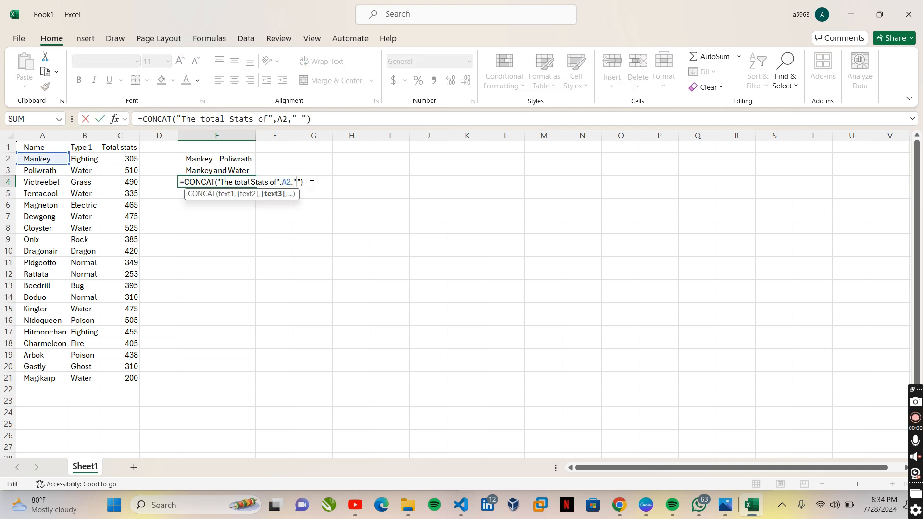
text(and ",)
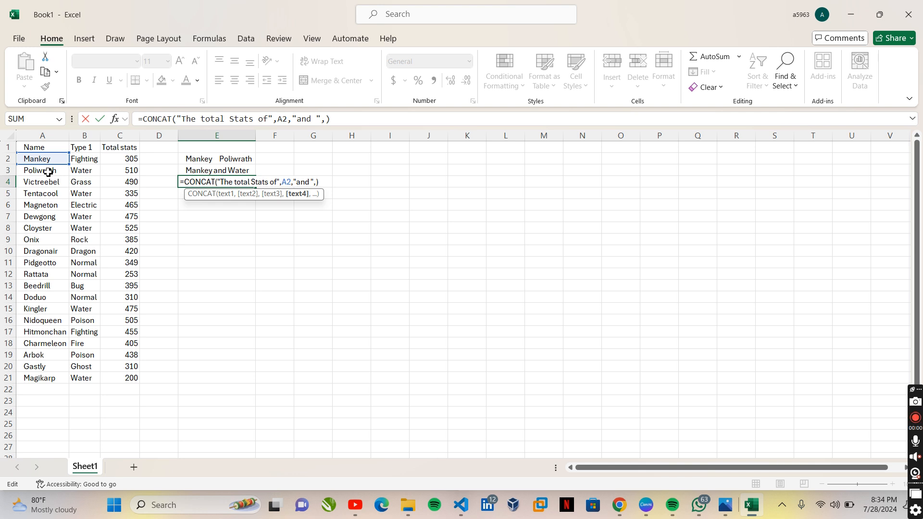
click(133, 159)
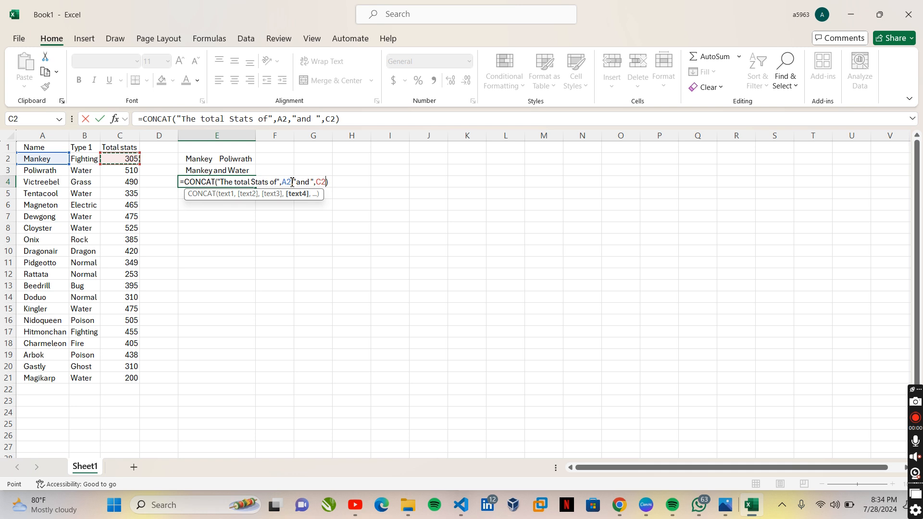
- Append a blank text string " " as the fifth item of the E4 formula
text(,")
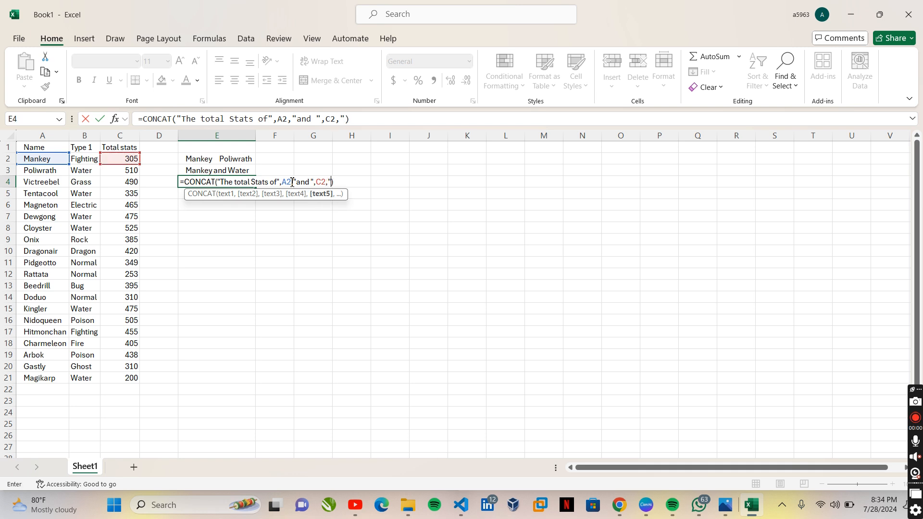
text( ")
key(Return)
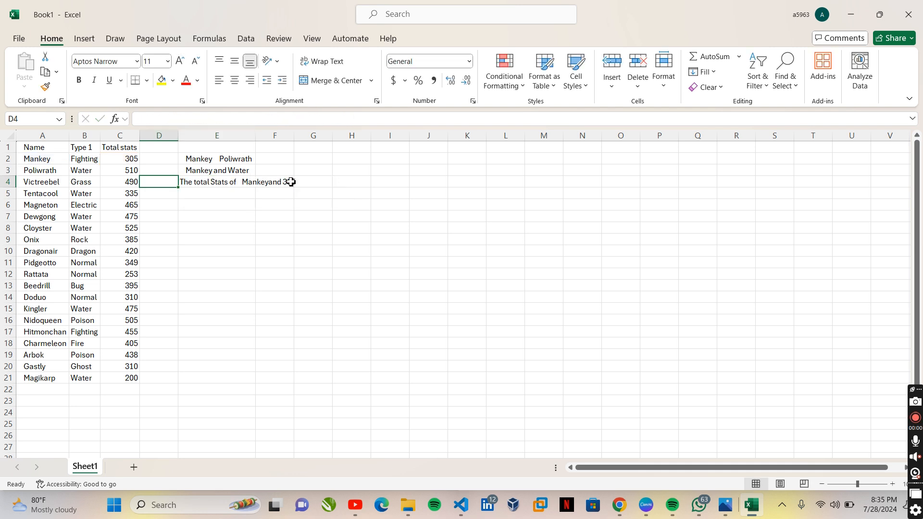
- Change the last text string of the E4 formula to ". " so the sentence ends with a full stop
double_click(291, 182)
double_click(230, 182)
click(329, 182)
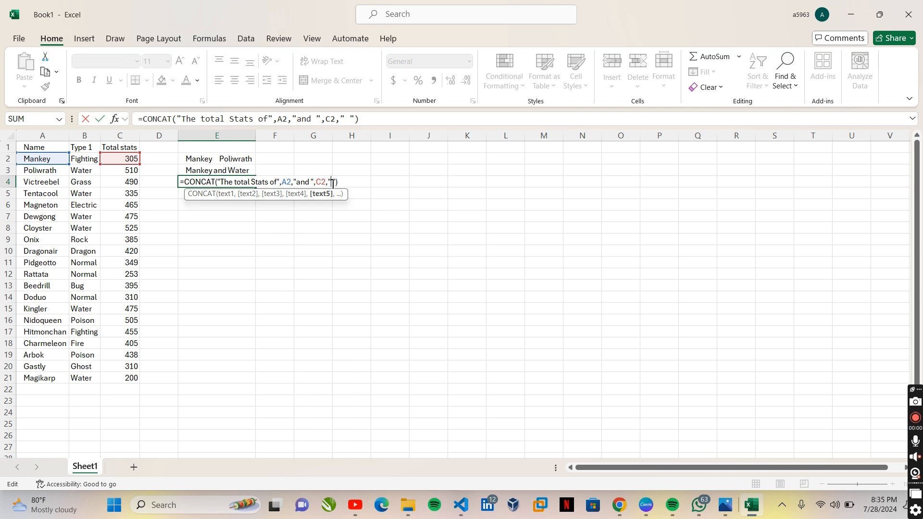
text(.)
click(349, 184)
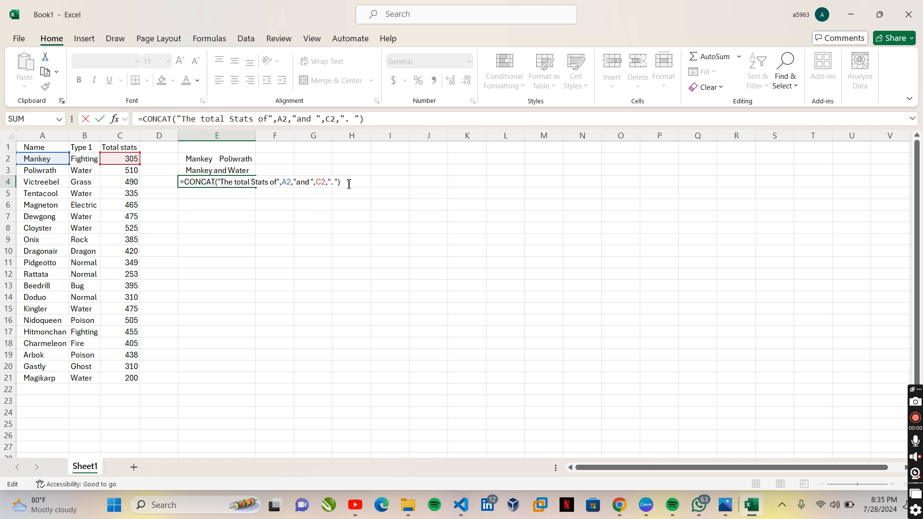
key(Return)
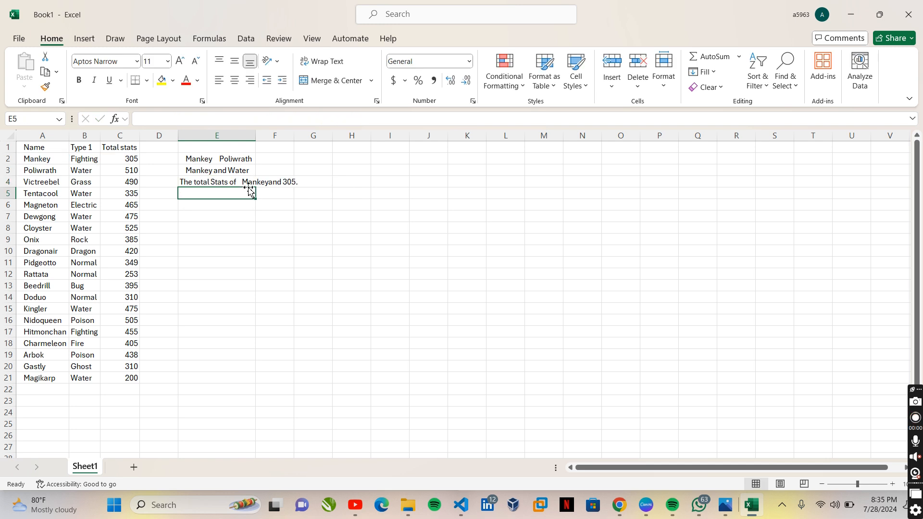
- Autofit the width of column E to its contents
click(250, 187)
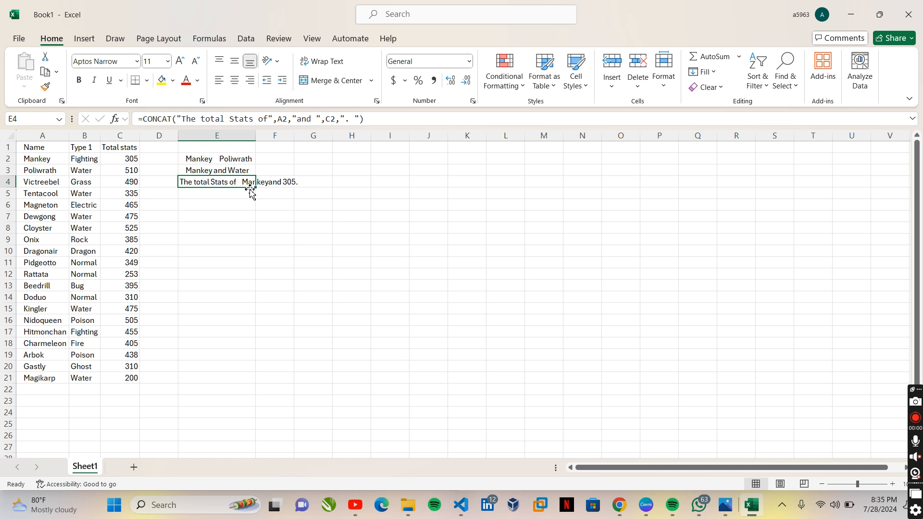
right_click(281, 187)
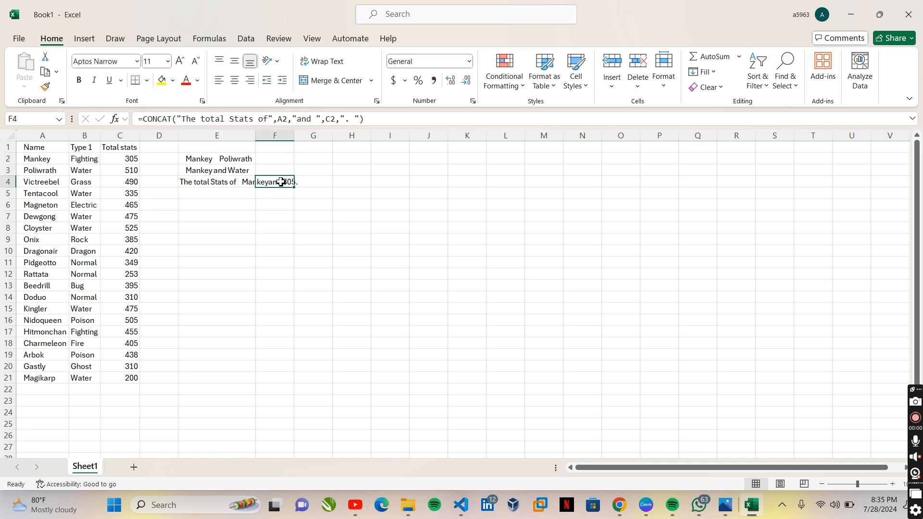
right_click(246, 187)
key(Escape)
double_click(261, 137)
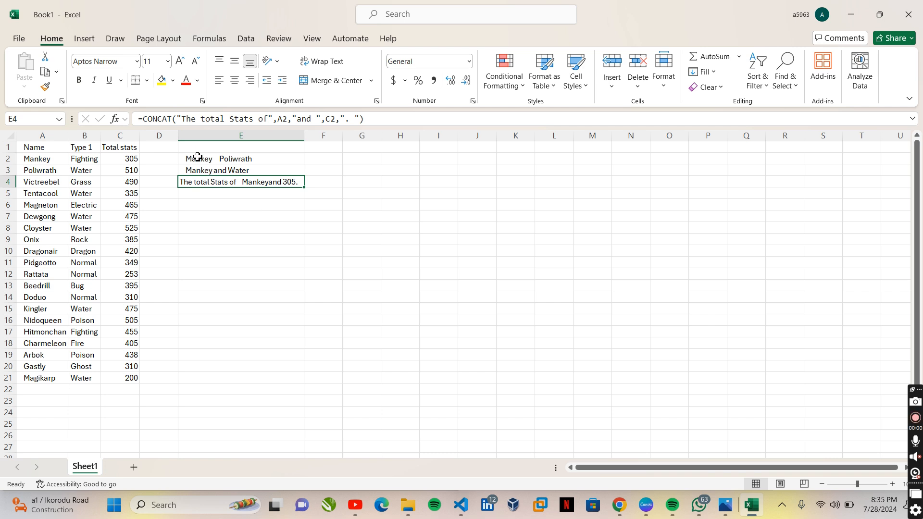
- Clear the range E2:E5 and enter the formula =CONCAT(A2," ",A3) in E2
drag(197, 157, 301, 190)
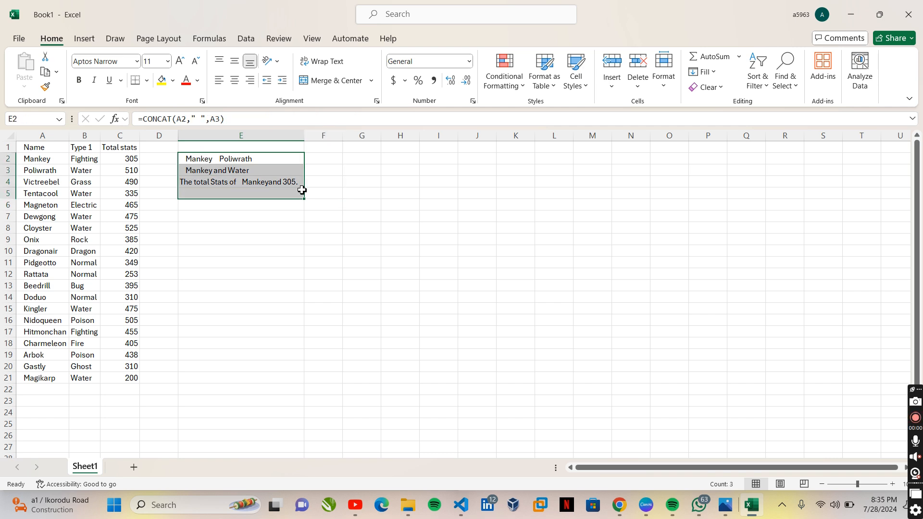
key(Delete)
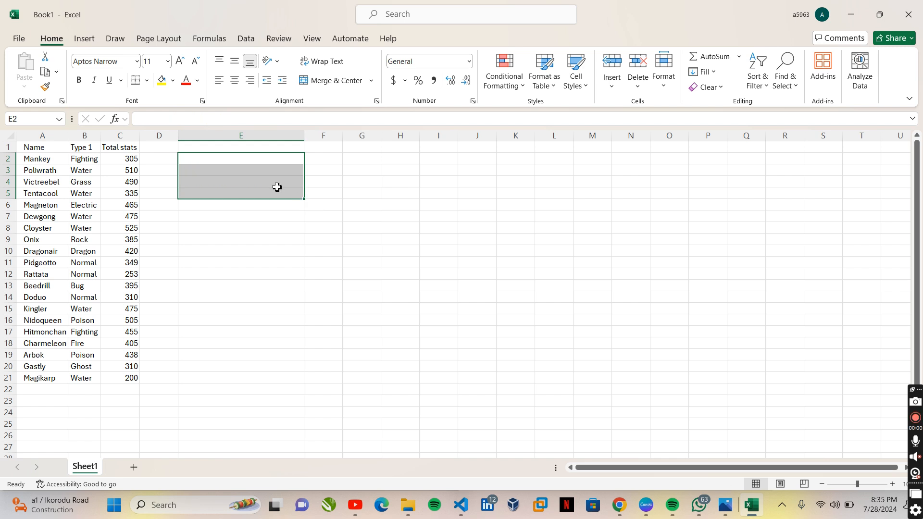
click(196, 161)
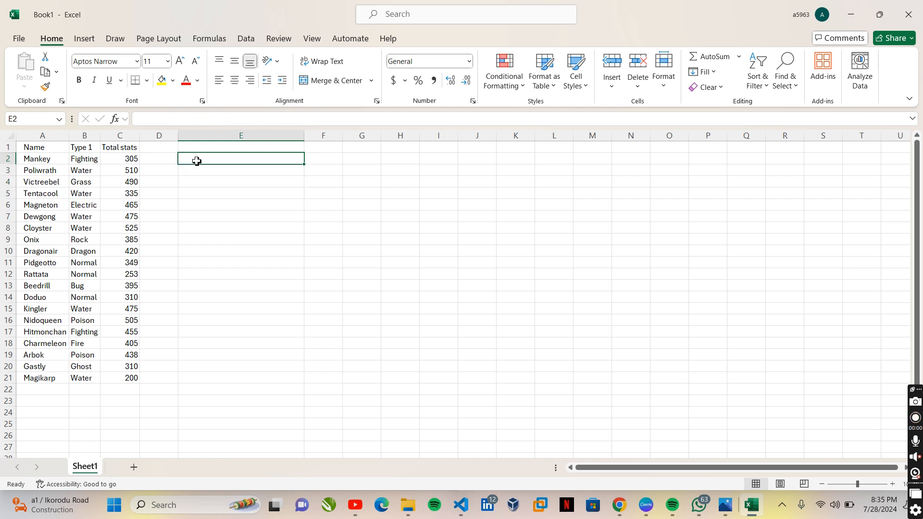
text(=con)
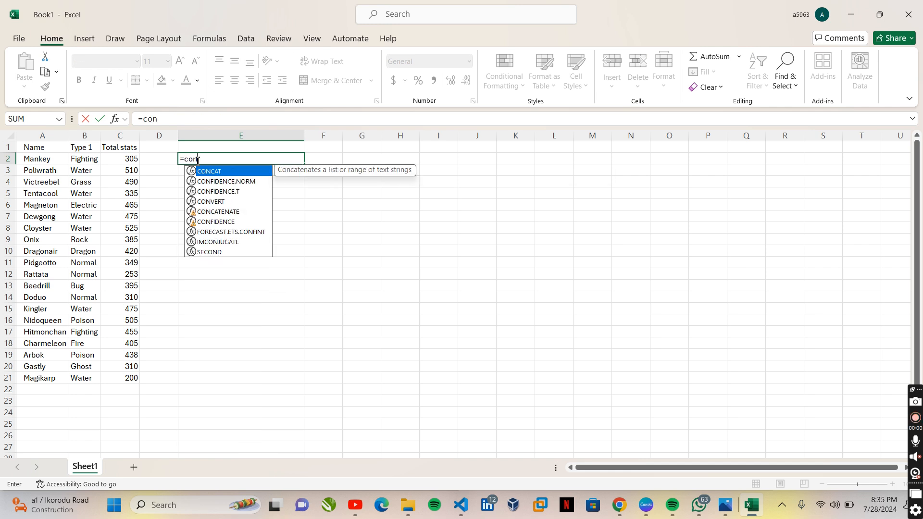
key(Tab)
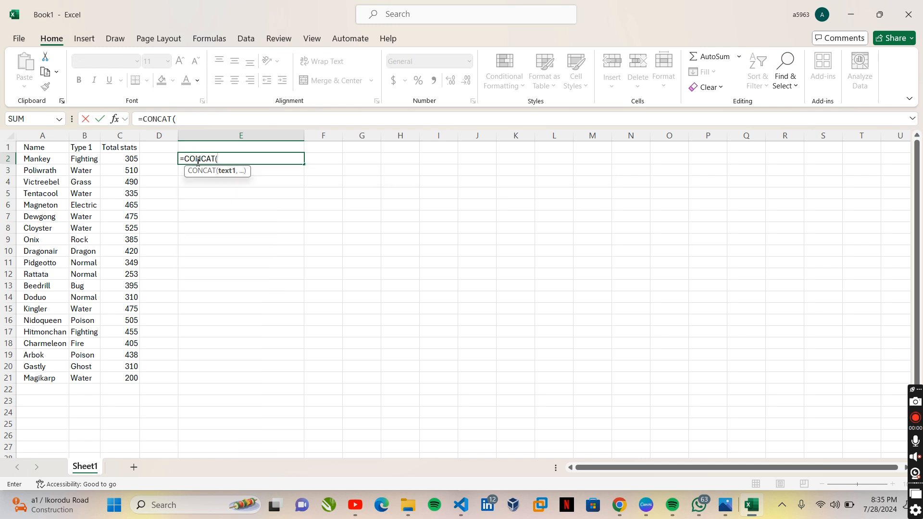
click(54, 165)
text(,)
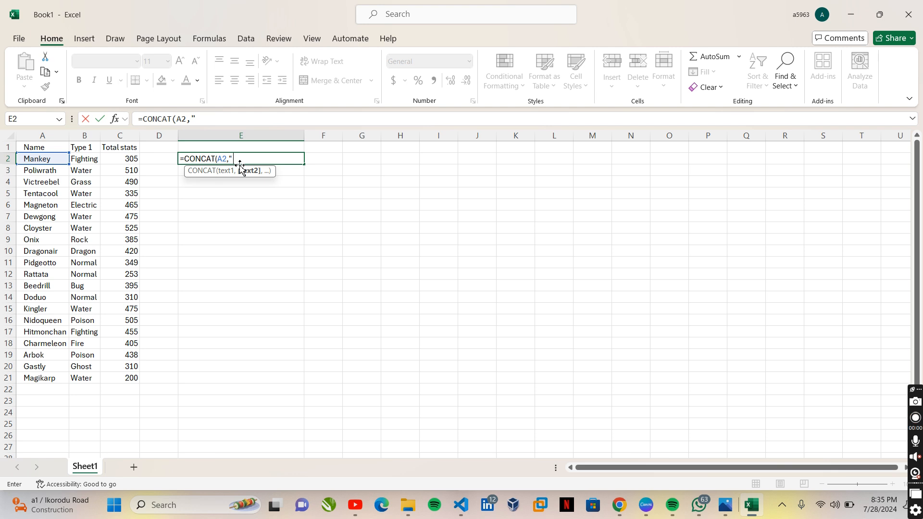
text(" ",)
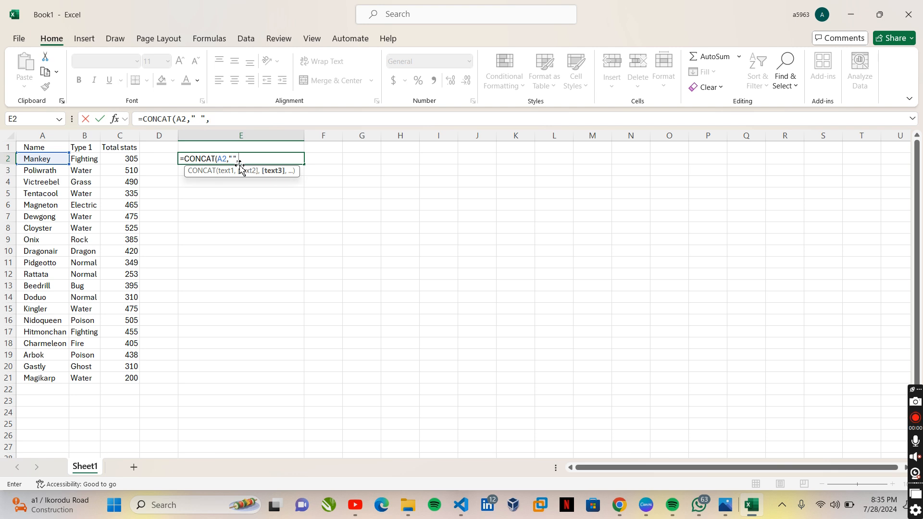
click(57, 171)
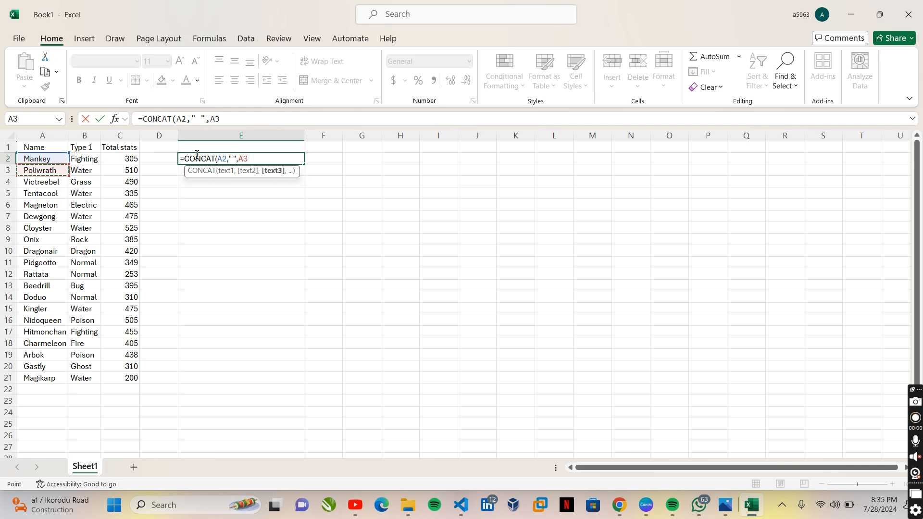
key(Return)
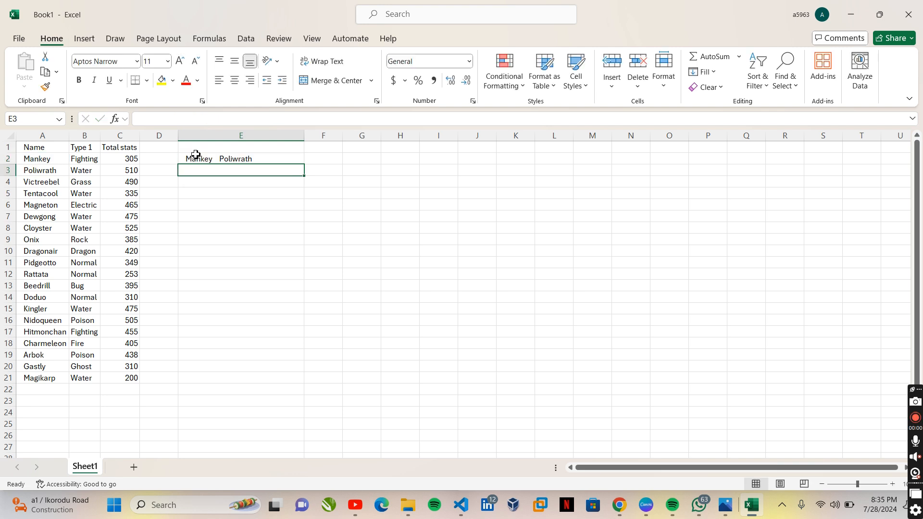
- Change the blank separator in the E2 formula to " and " so it reads =CONCAT(A2," and ",A3)
click(232, 157)
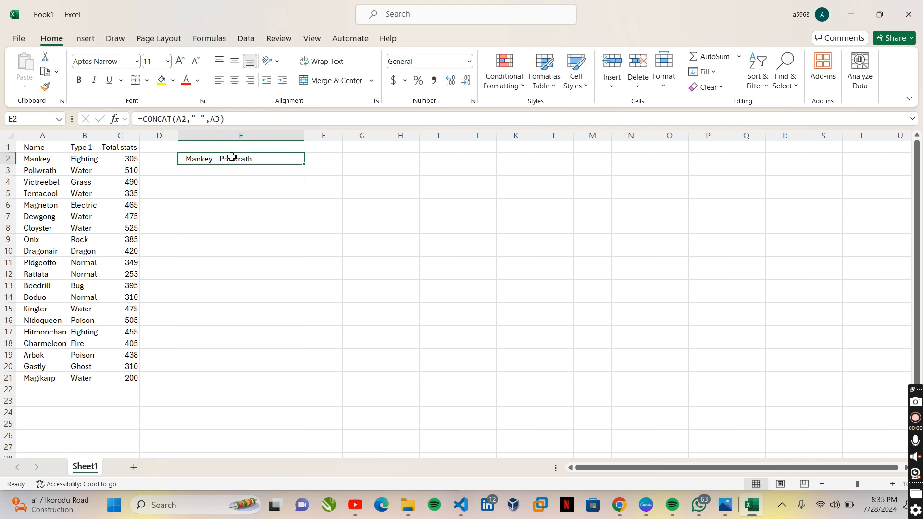
click(201, 168)
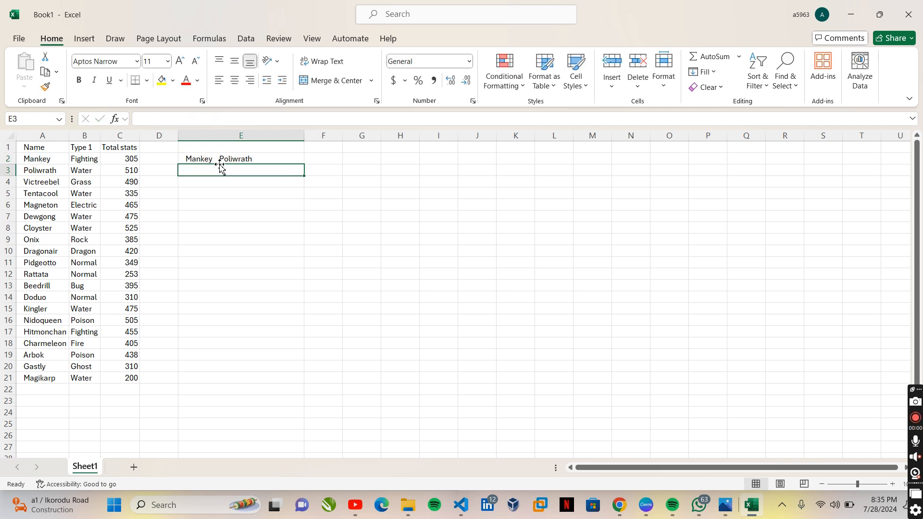
double_click(216, 159)
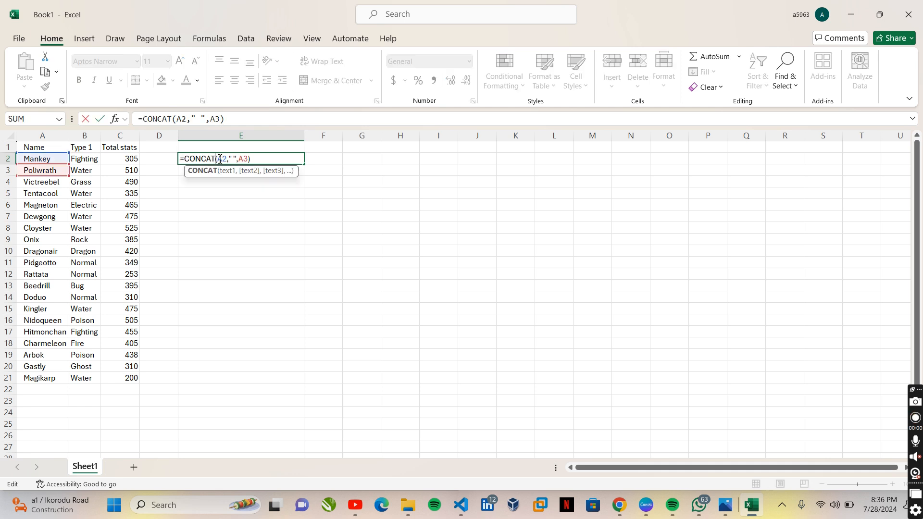
double_click(239, 159)
drag(239, 158, 234, 159)
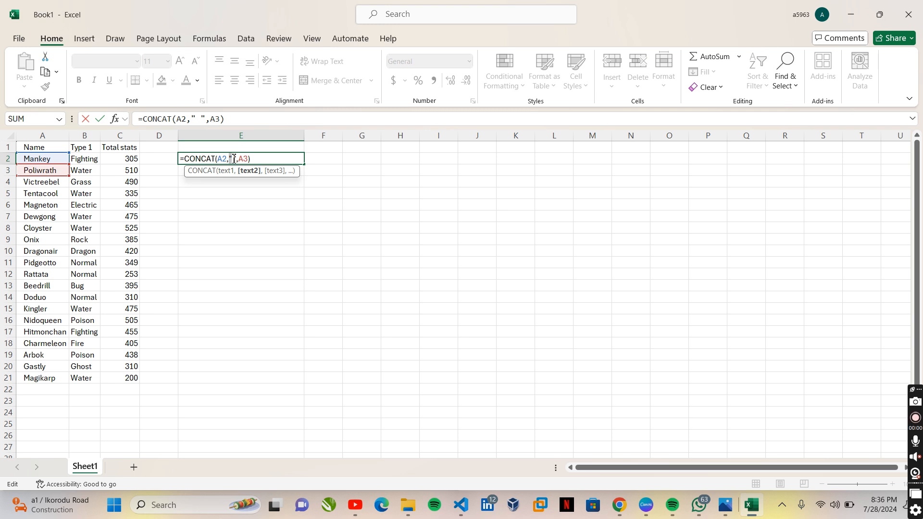
click(233, 158)
text(and)
click(268, 163)
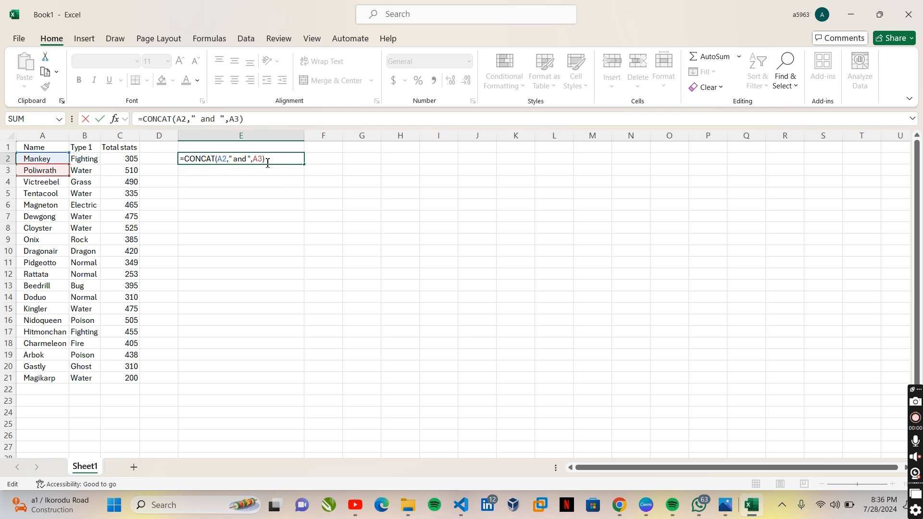
key(ctrl+Return)
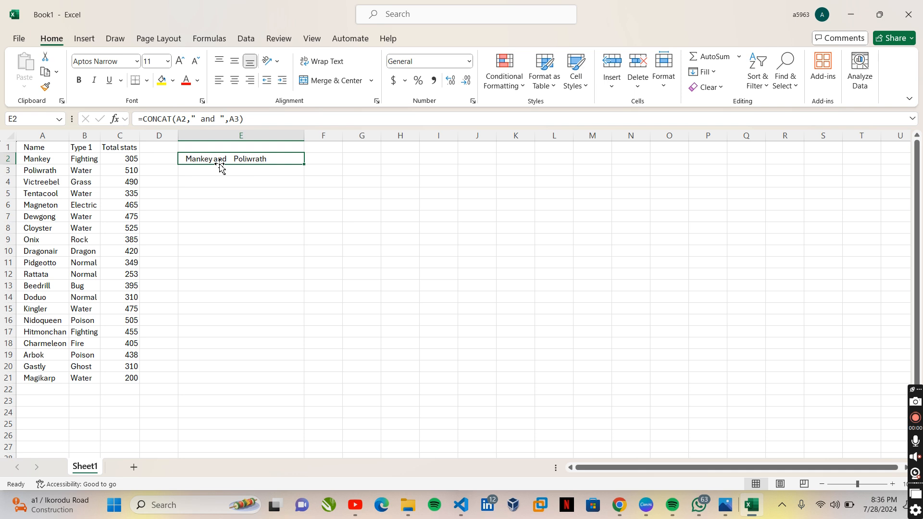
- Remove the space before "and" in the E2 formula so its text string reads "and "
double_click(234, 159)
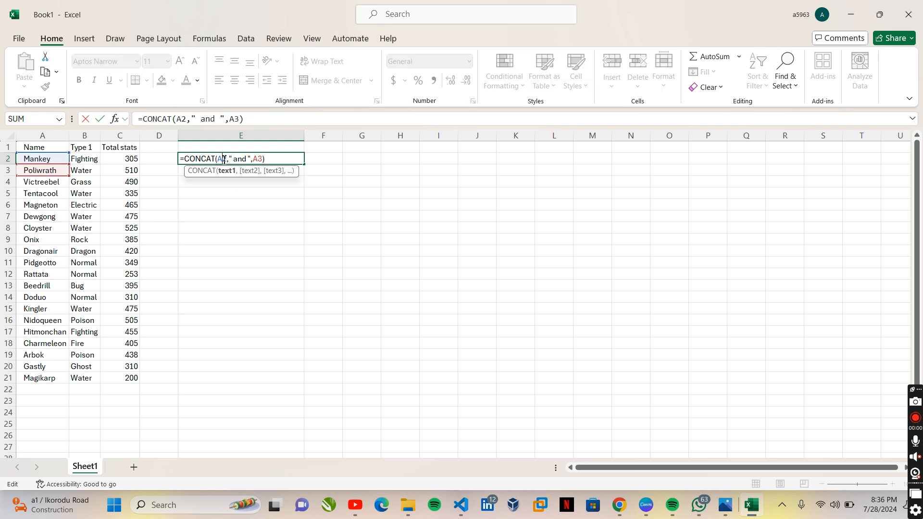
click(248, 161)
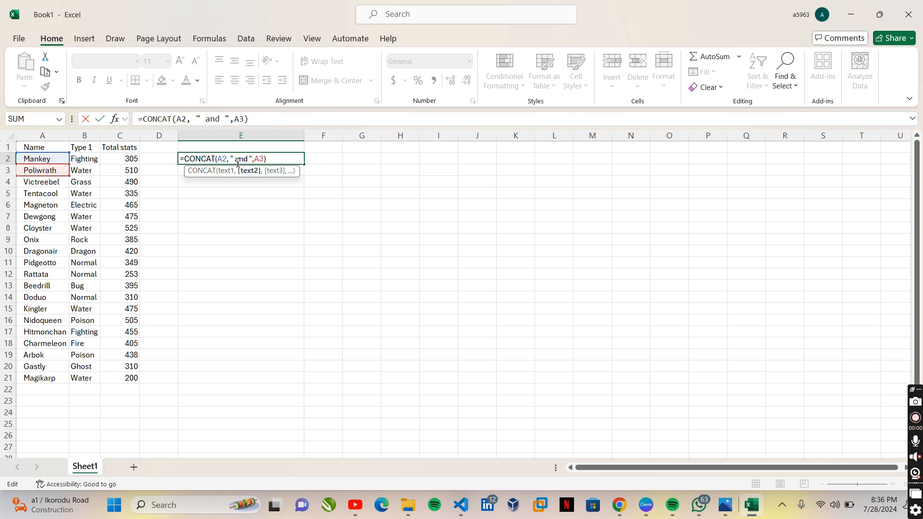
key(BackSpace)
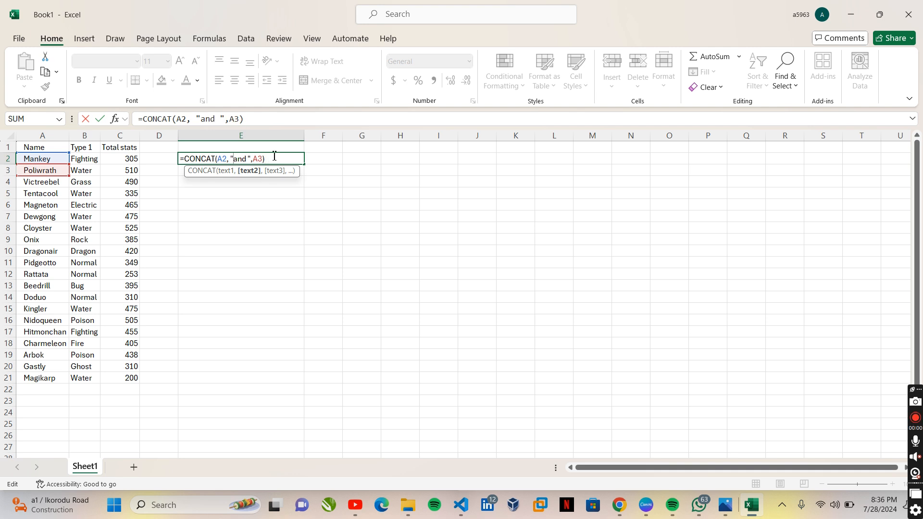
click(279, 157)
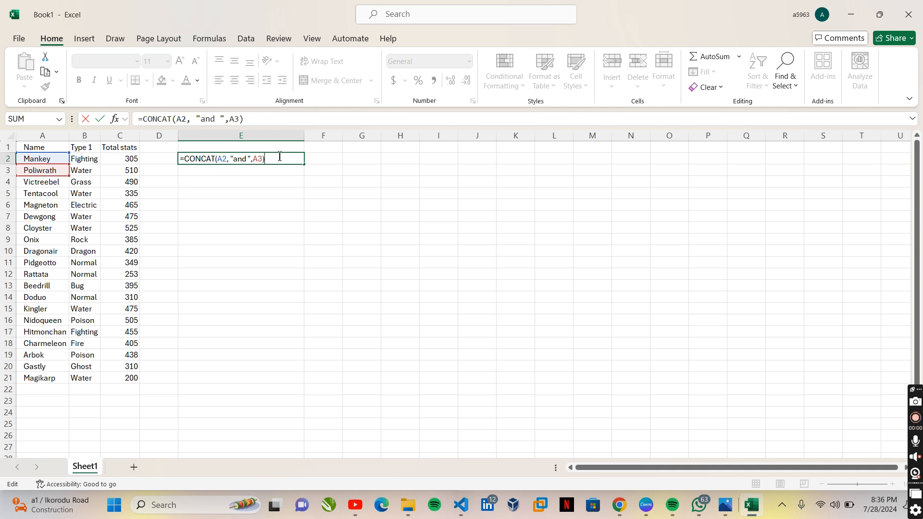
key(Return)
- Restore the leading space in the E2 text string so the formula reads =CONCAT(A2, " and ",A3)
click(231, 159)
double_click(248, 159)
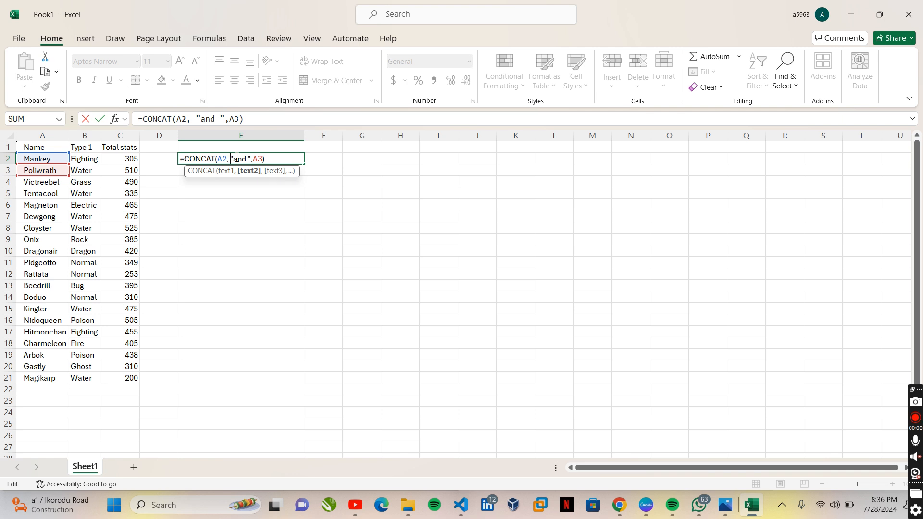
click(236, 158)
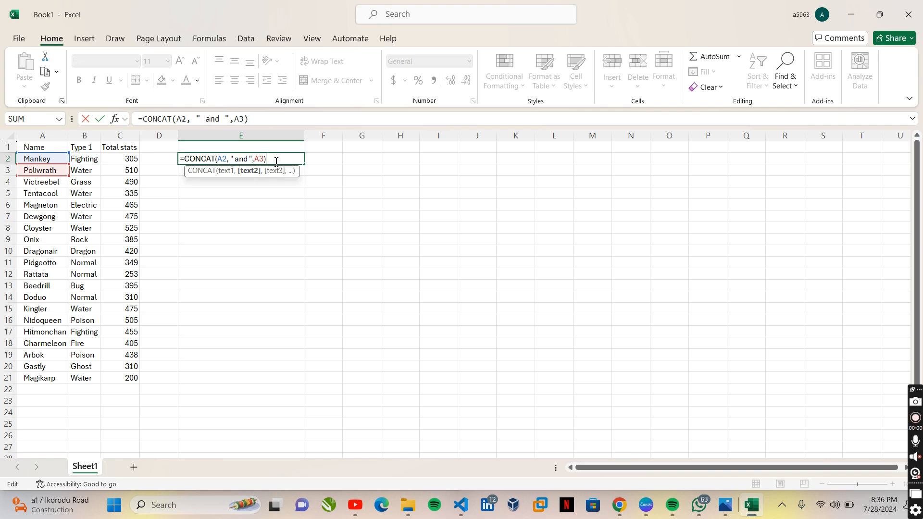
key(Return)
- Add an extra space after "and" in the E2 formula so the text string reads " and "
click(224, 158)
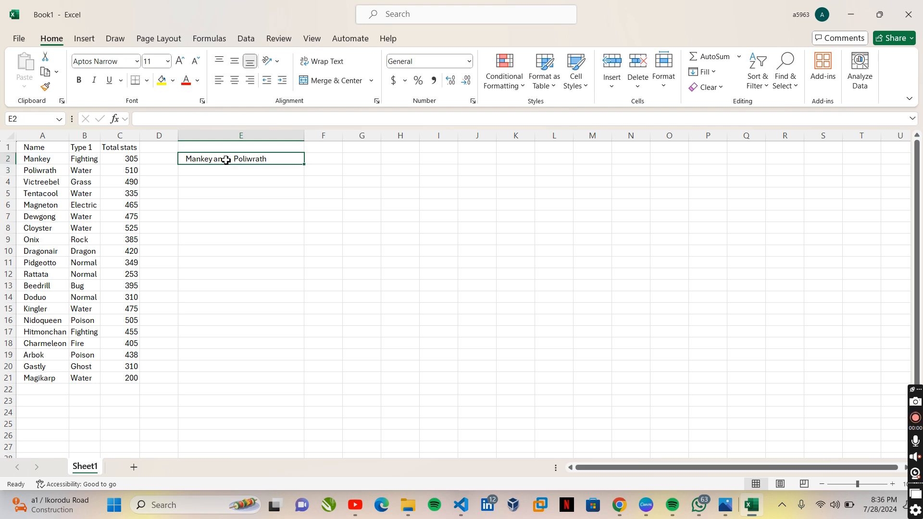
double_click(247, 159)
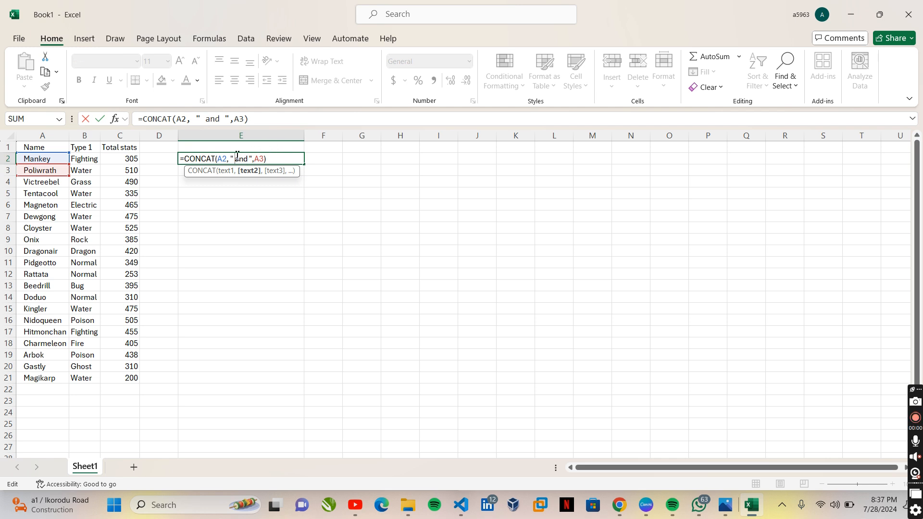
key(BackSpace)
key(Left)
key(Left)
key(Left)
key(Left)
key(Left)
key(End)
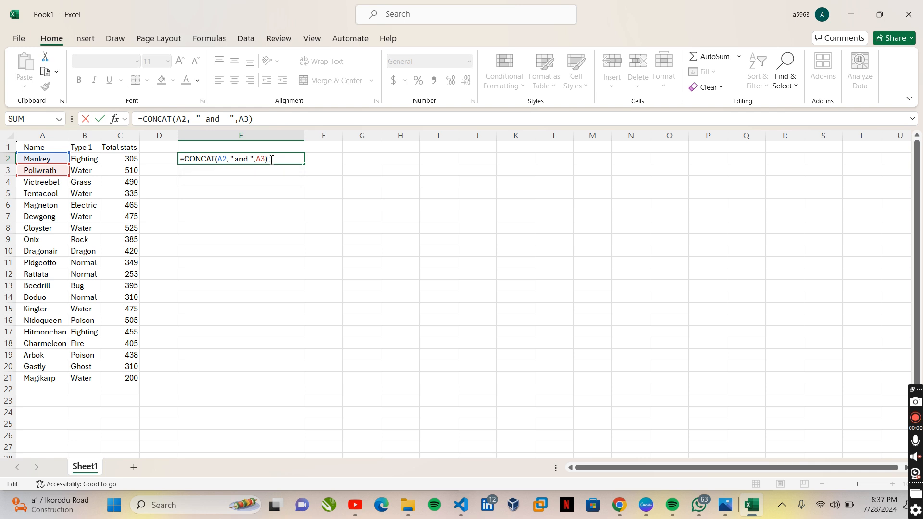
key(Return)
double_click(220, 159)
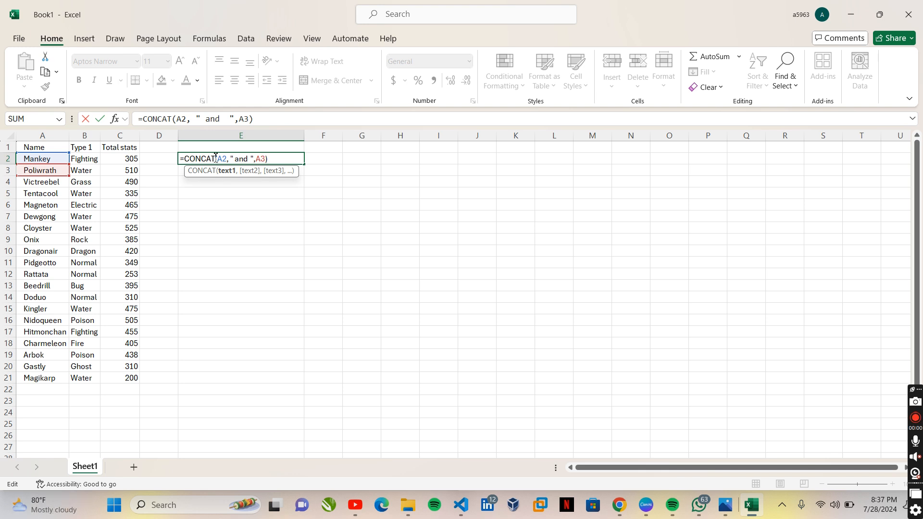
click(250, 158)
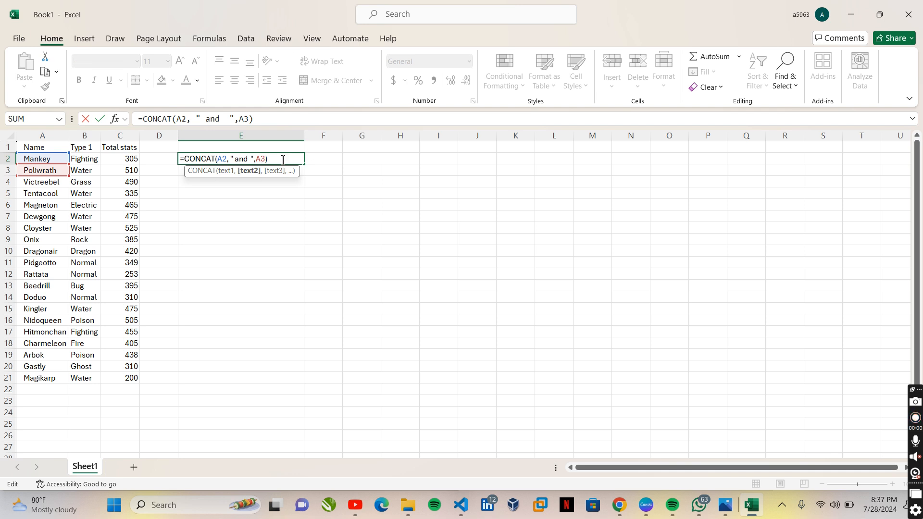
click(286, 159)
key(Return)
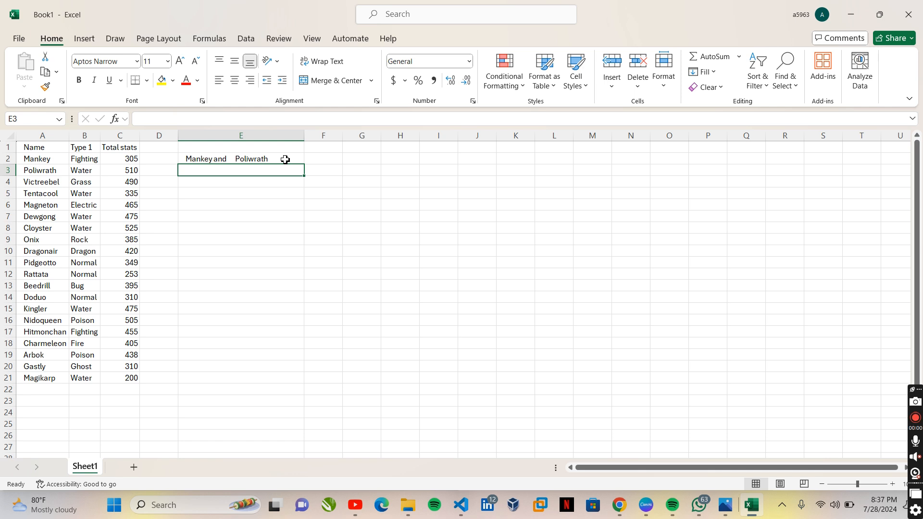
click(248, 159)
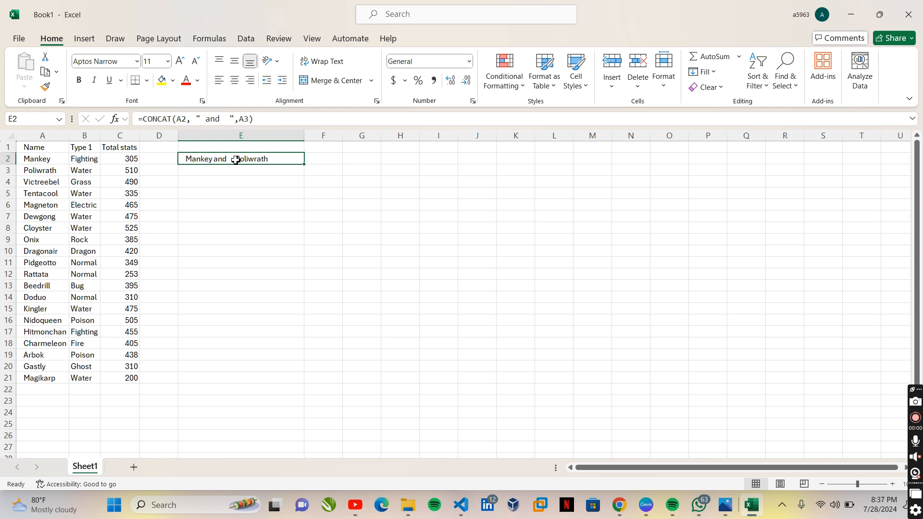
double_click(237, 160)
click(262, 215)
click(289, 160)
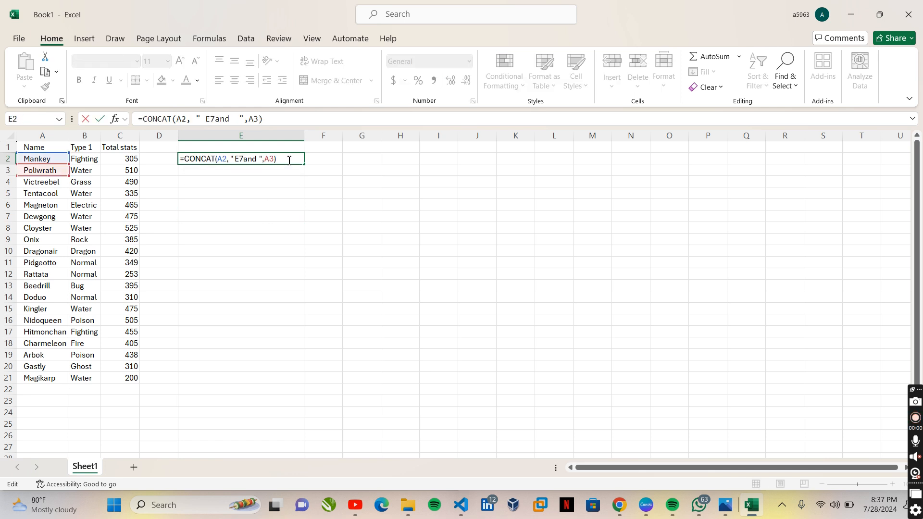
key(Escape)
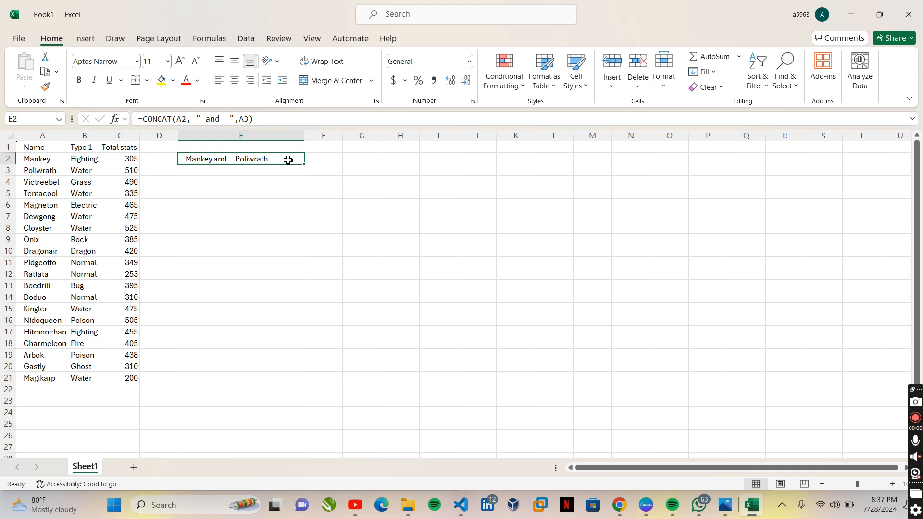
- Delete the leading space and one trailing space around "and" so E2 holds =CONCAT(A2, "and ",A3)
double_click(236, 158)
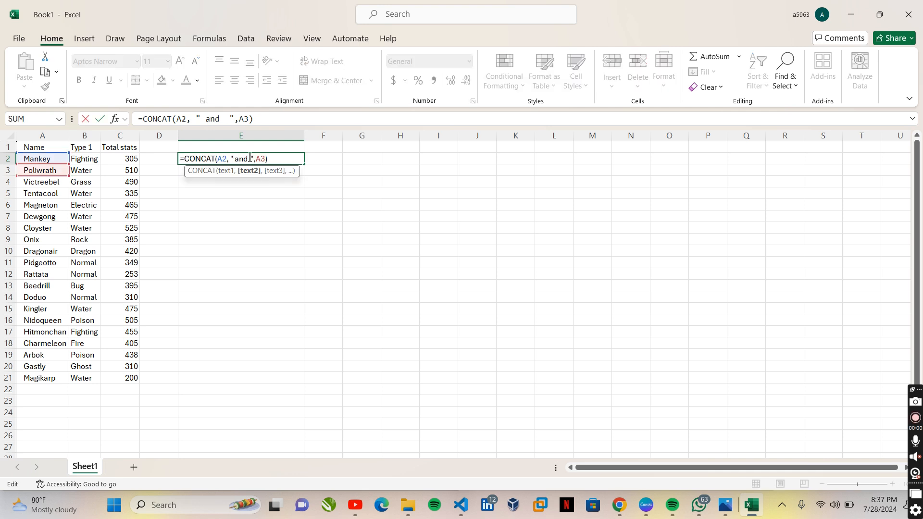
key(BackSpace)
key(BackSpace)
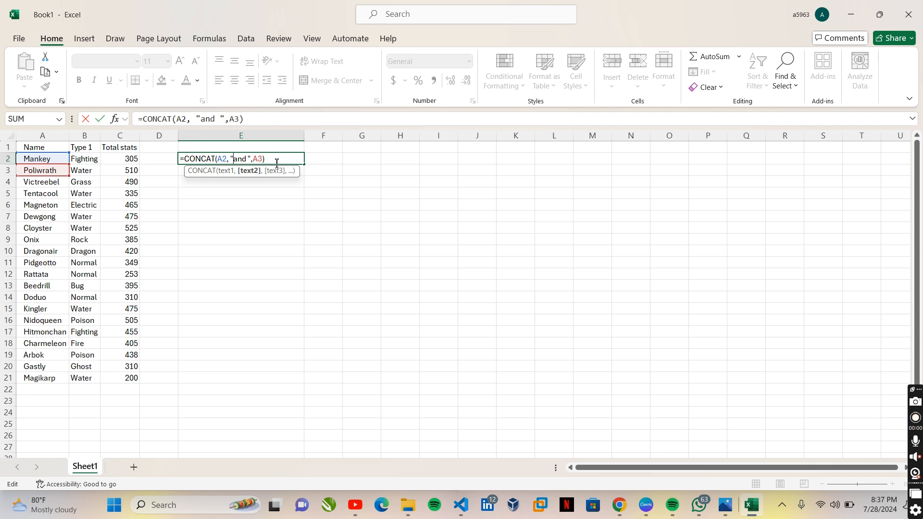
click(278, 159)
key(Return)
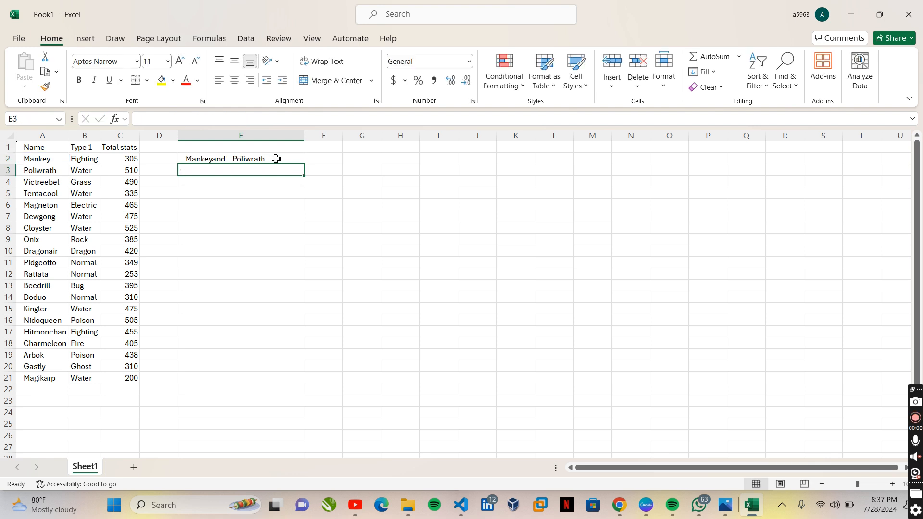
- Edit the E2 formula to =CONCAT(A2," and ",A3), with no space after the first comma
double_click(215, 159)
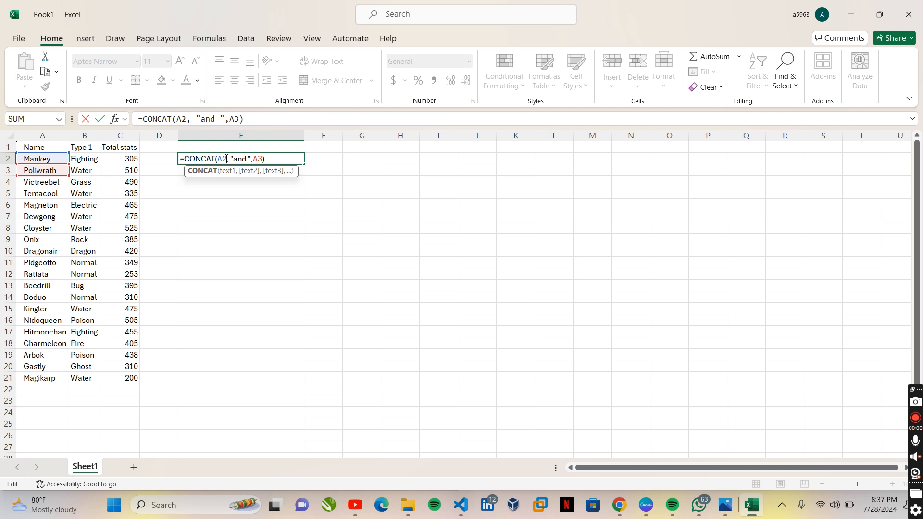
click(232, 159)
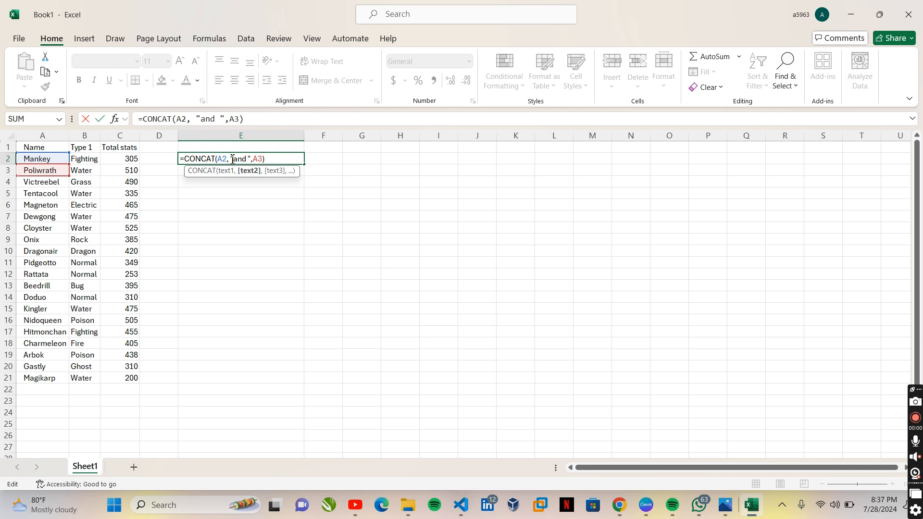
key(BackSpace)
key(Return)
click(216, 159)
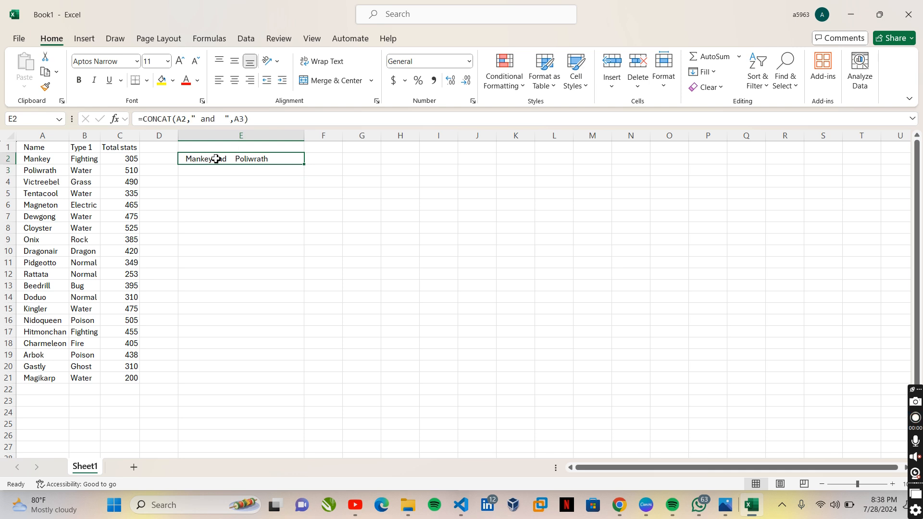
double_click(217, 159)
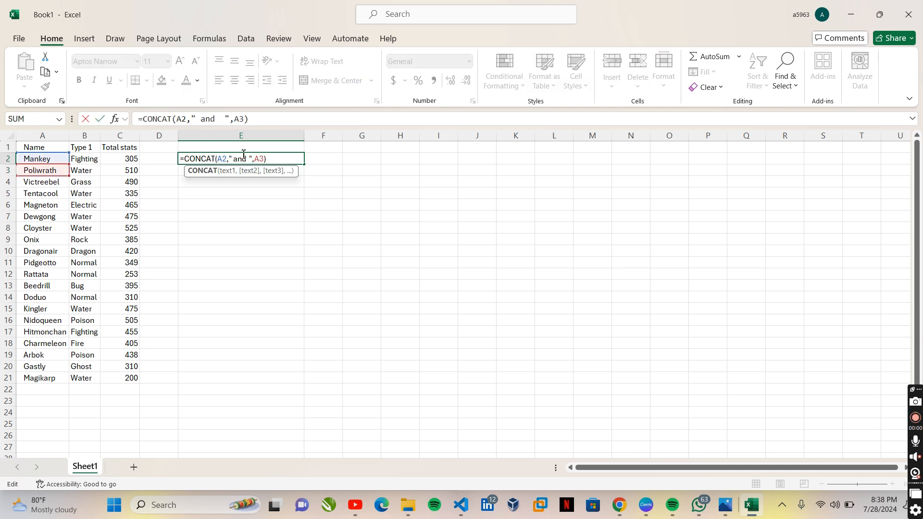
click(253, 158)
click(257, 159)
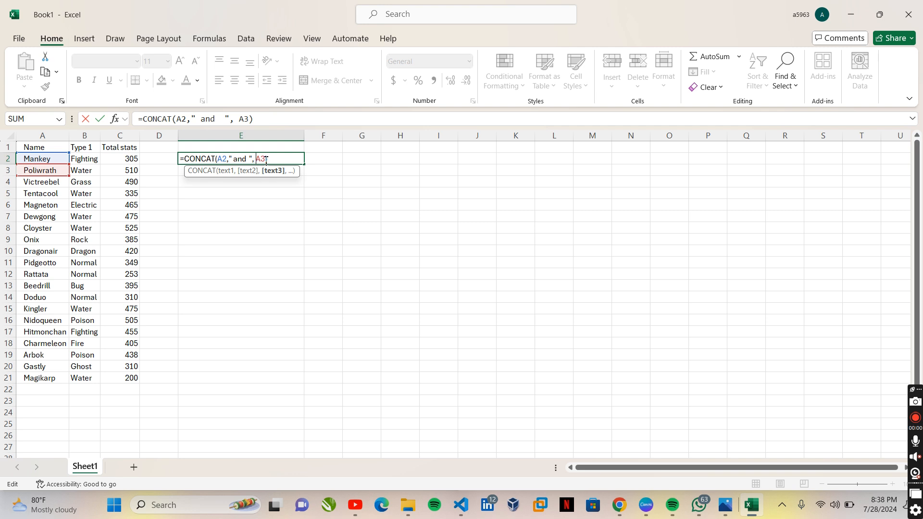
key(BackSpace)
click(271, 161)
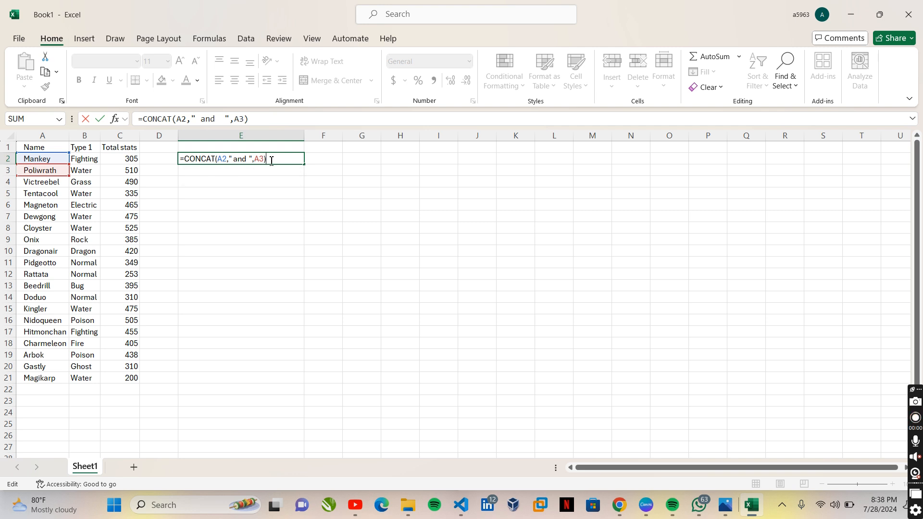
key(Return)
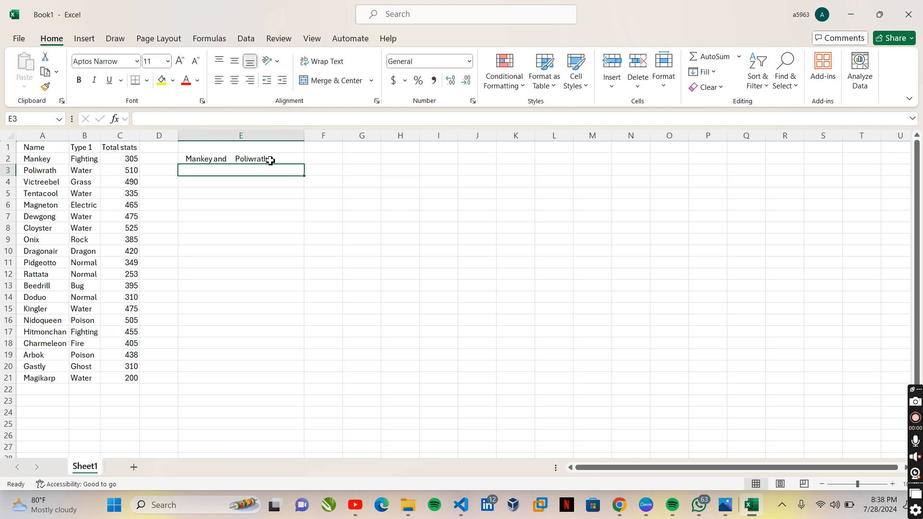